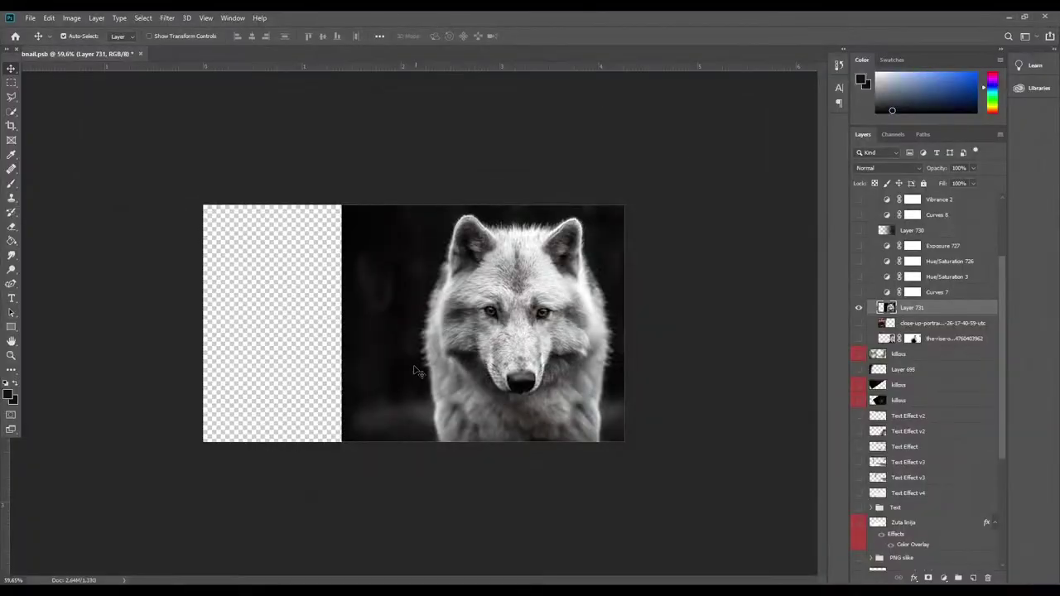
Step: Content-aware fill the transparent left area and patch flaws in the dark background
key(ctrl+d)
key(s)
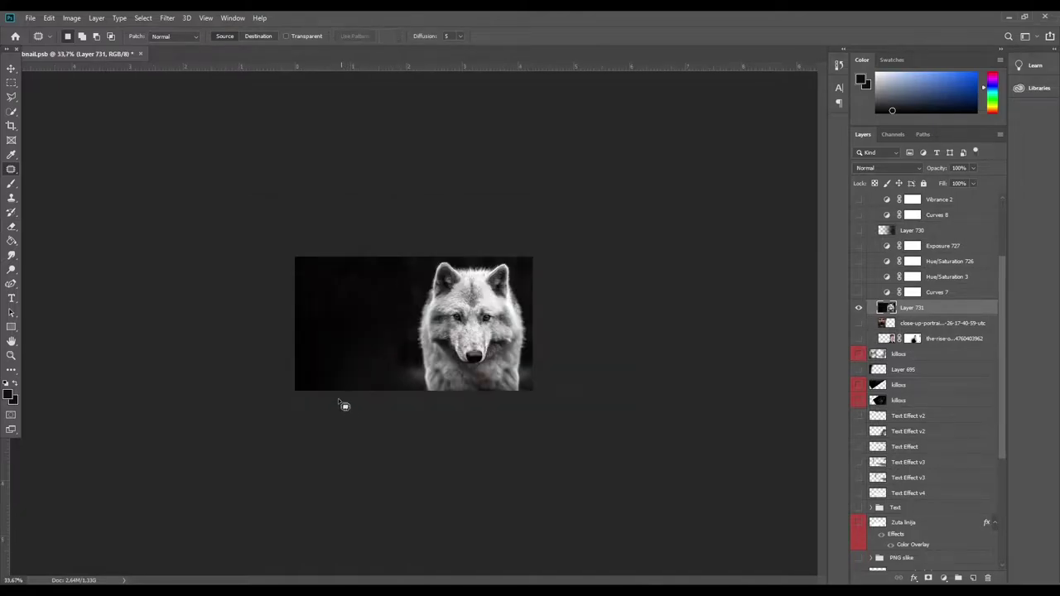
drag(360, 267, 392, 390)
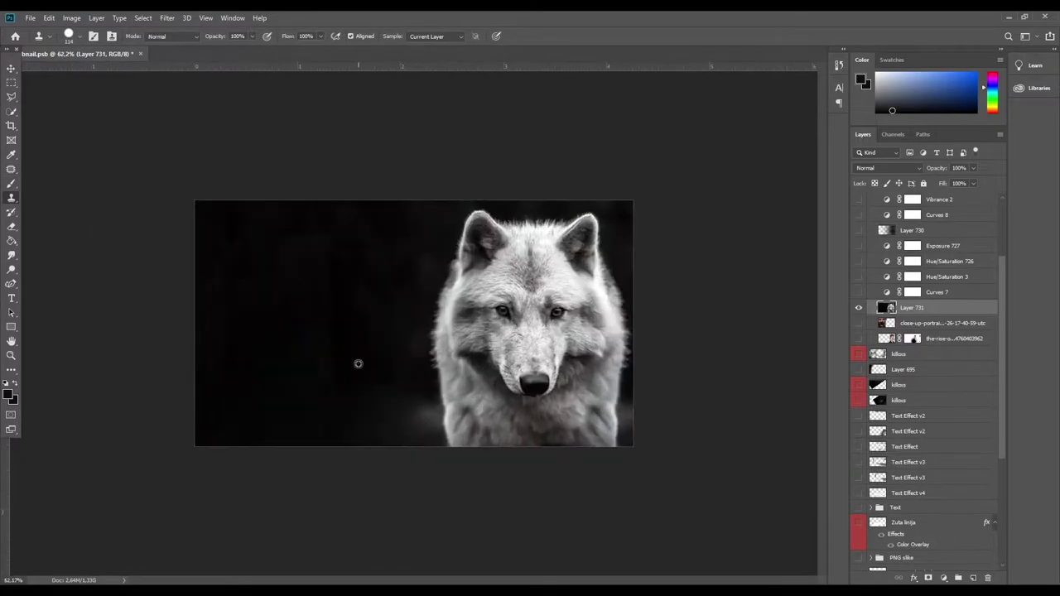
scroll(925, 376, up, 5)
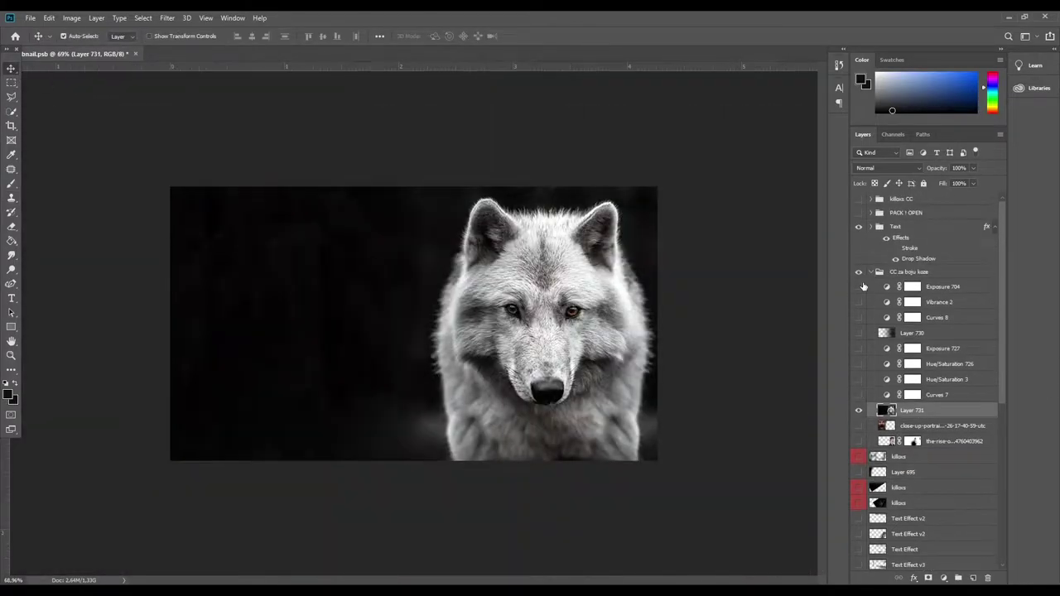
Step: Reveal the I CHOSE NOT TO BE A text, move it left and retype it 'BECOME AN UNSTOPPABLE'
click(871, 272)
click(870, 227)
click(858, 273)
click(858, 386)
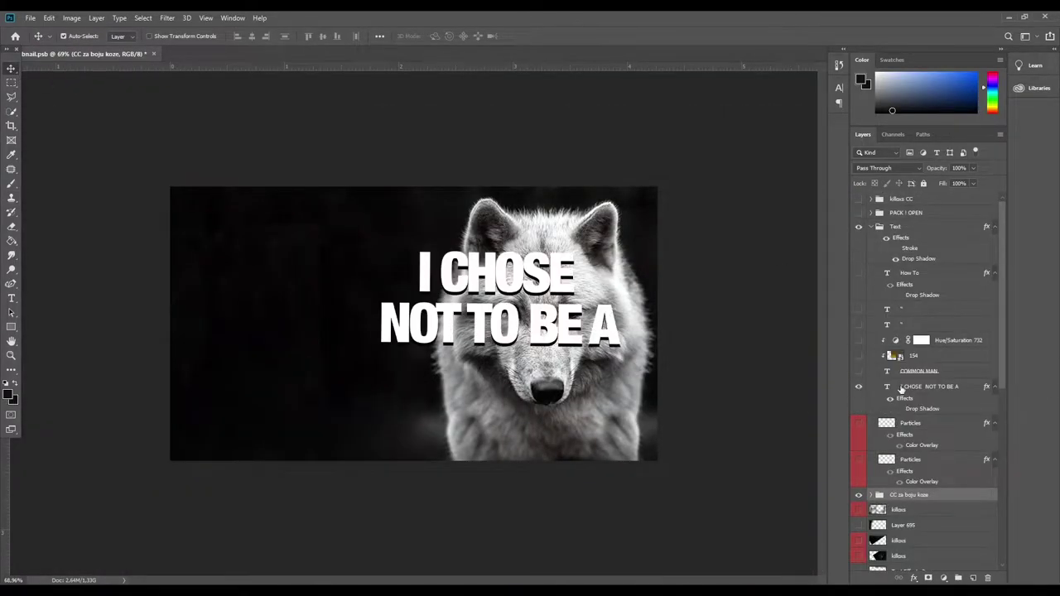
drag(513, 307, 327, 306)
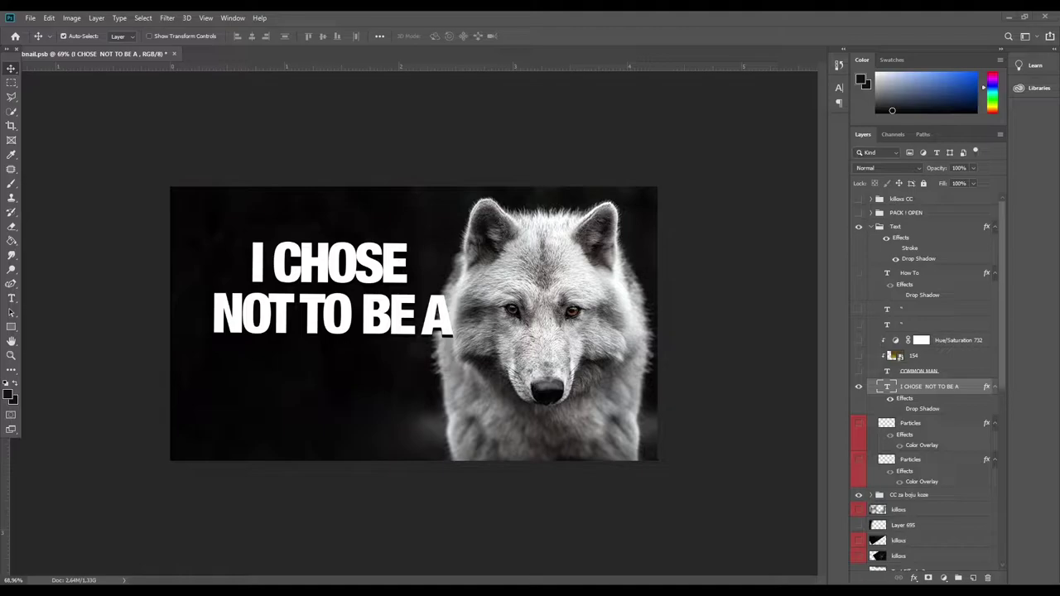
double_click(887, 386)
text(BECOME AN UNSTOPPABLE)
drag(289, 286, 290, 277)
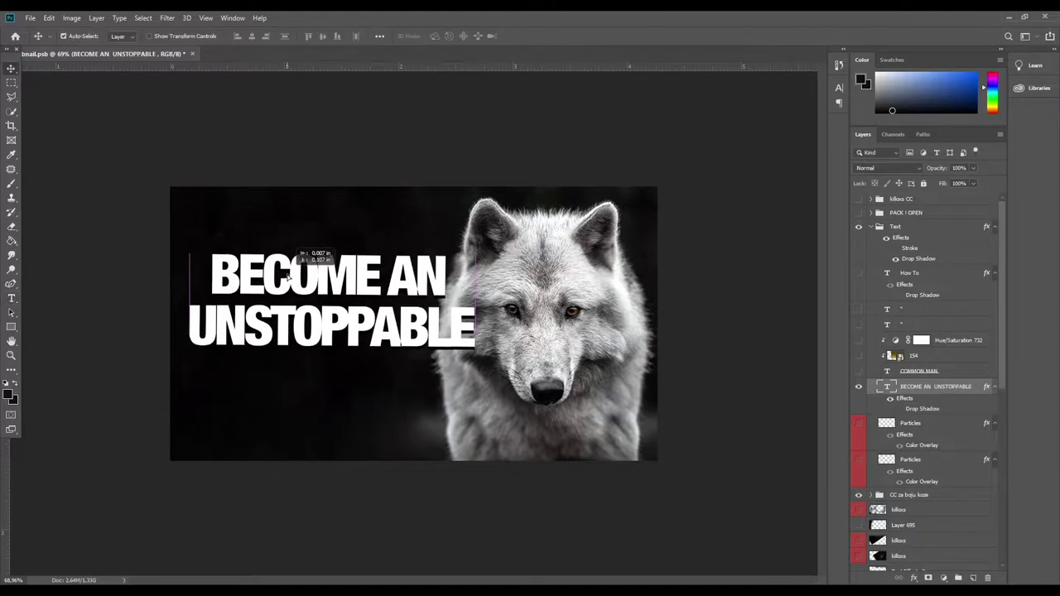
Step: Duplicate the headline, retype the copy as 'BEAST', enlarge it and place it directly underneath
alt+drag(352, 285, 383, 387)
double_click(331, 372)
text(BEAST)
drag(438, 407, 544, 450)
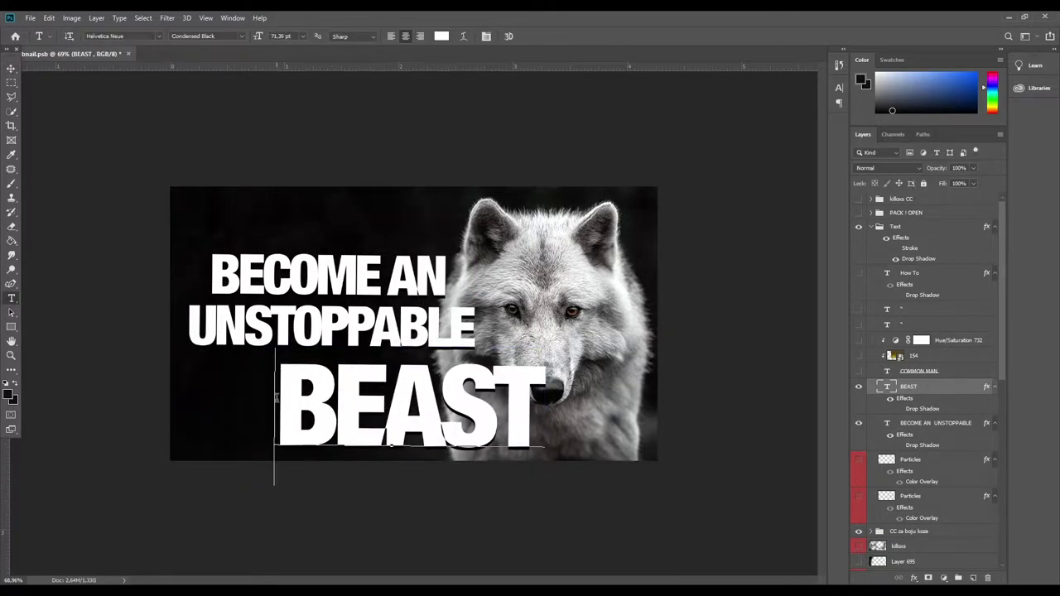
key(ctrl+Return)
key(v)
mouse_move(431, 405)
mouse_down()
mouse_move(331, 381)
mouse_move(326, 355)
mouse_up()
Step: Scale the headline and BEAST text layers together as one block
scroll(419, 402, down, 5)
scroll(419, 403, down, 2)
scroll(419, 403, up, 4)
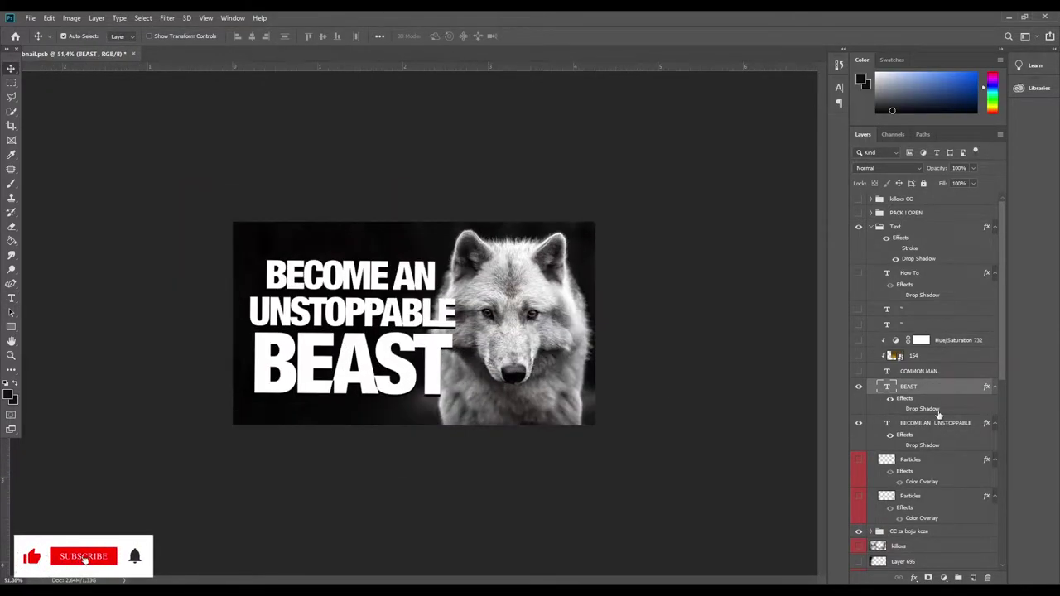
scroll(420, 403, down, 2)
shift+click(936, 423)
key(ctrl+t)
scroll(352, 352, up, 2)
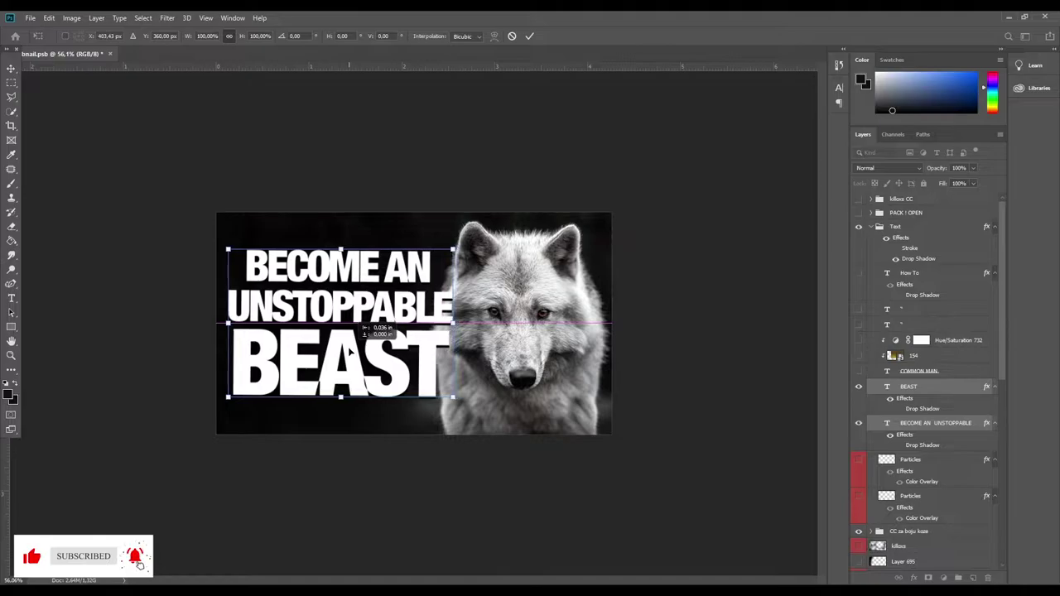
key(Return)
Step: Duplicate the BECOME AN line below the original to separate it from UNSTOPPABLE
scroll(352, 352, up, 2)
scroll(530, 307, up, 3)
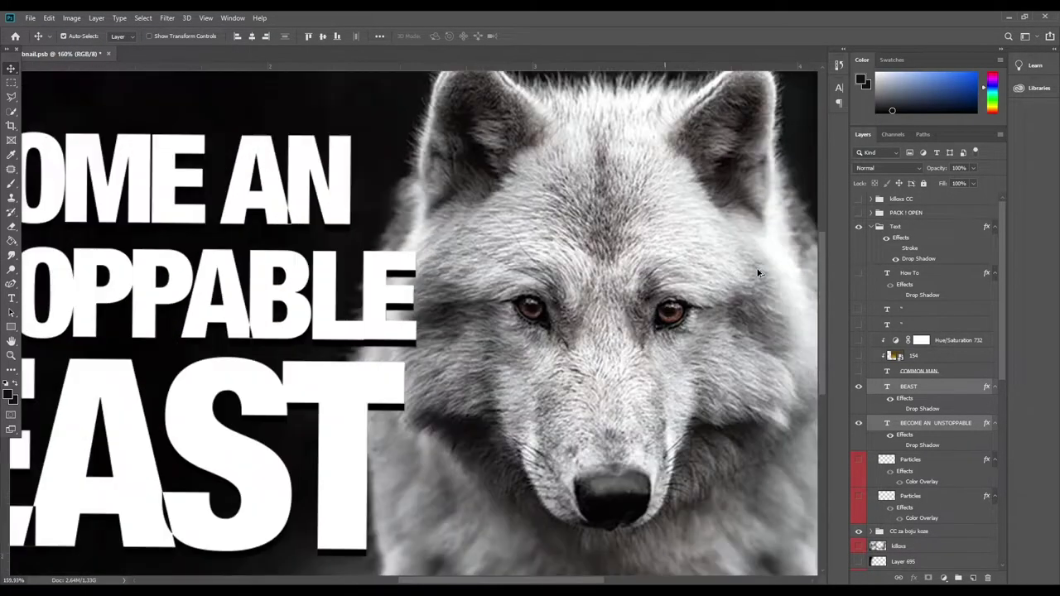
scroll(530, 307, up, 2)
scroll(259, 330, down, 5)
scroll(638, 315, up, 4)
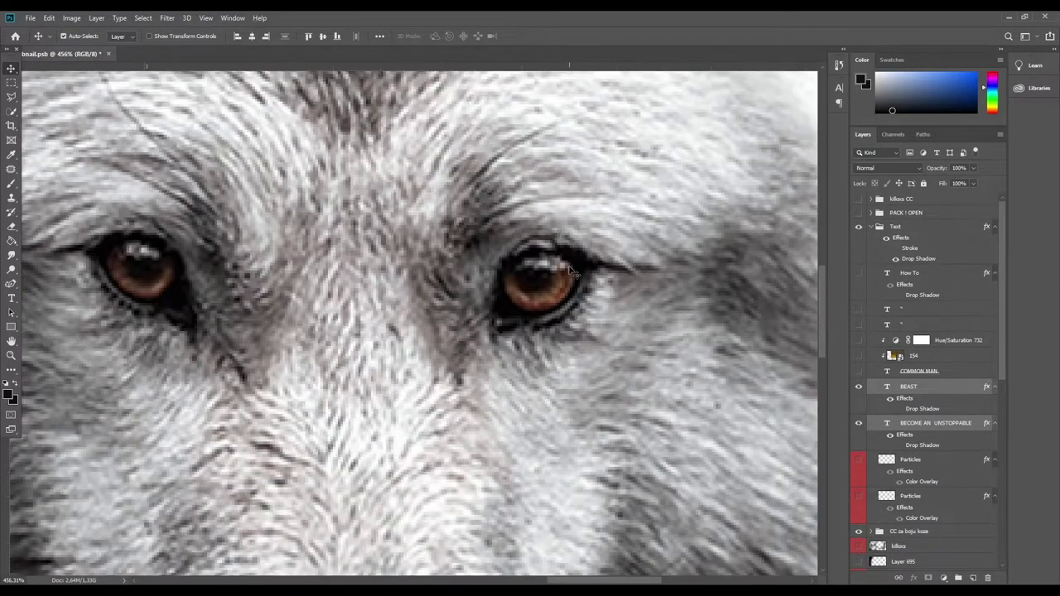
scroll(371, 358, down, 4)
scroll(370, 358, down, 2)
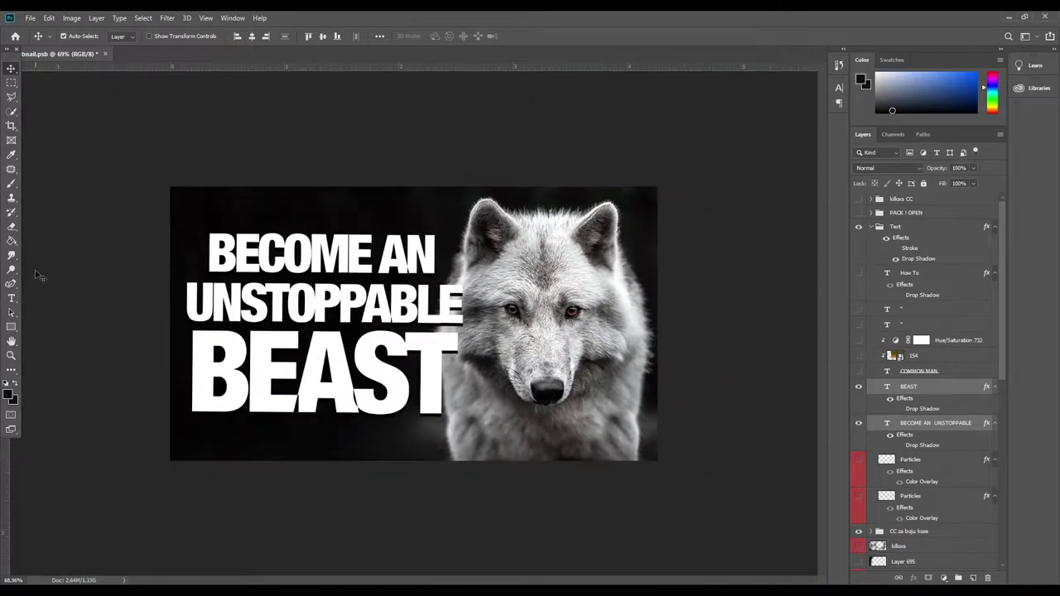
mouse_move(422, 254)
mouse_down()
mouse_move(517, 312)
mouse_move(424, 296)
mouse_up()
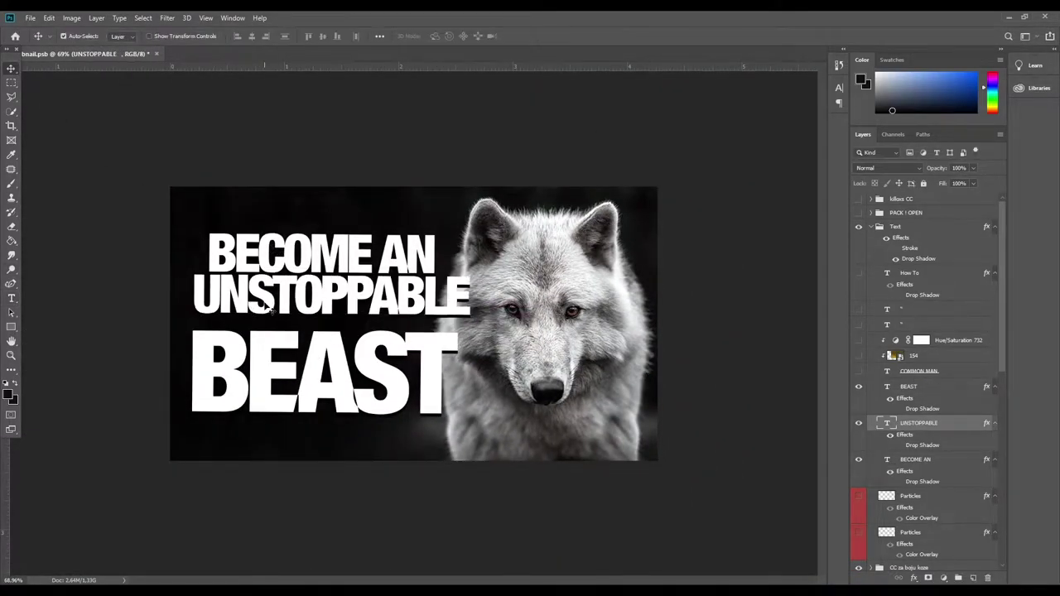
Step: Commit the resized UNSTOPPABLE line
key(Return)
scroll(447, 331, up, 4)
scroll(332, 323, down, 3)
scroll(205, 319, down, 2)
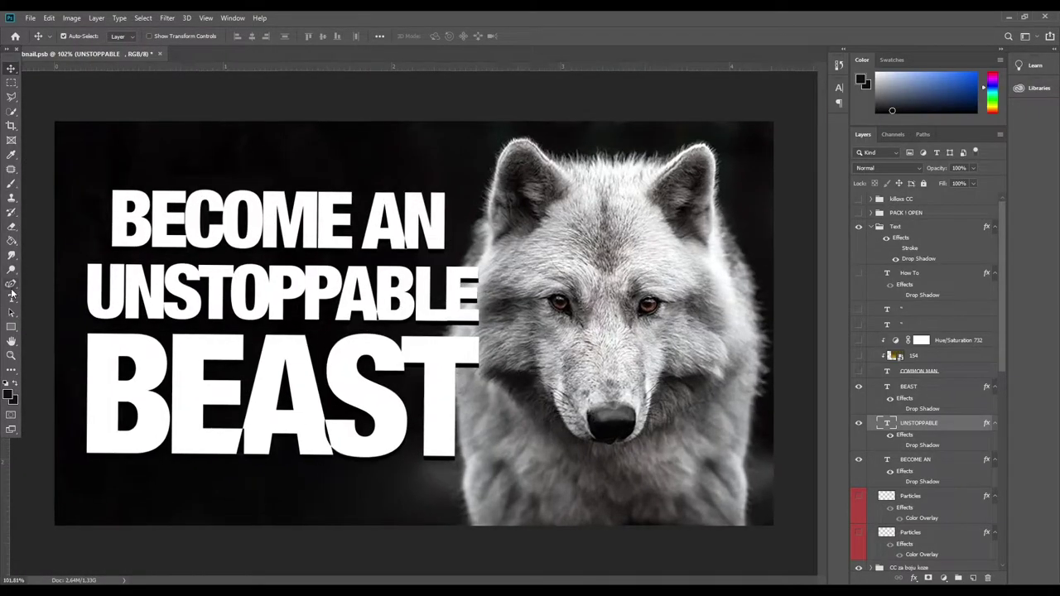
scroll(205, 318, up, 5)
scroll(205, 319, down, 5)
scroll(118, 237, up, 5)
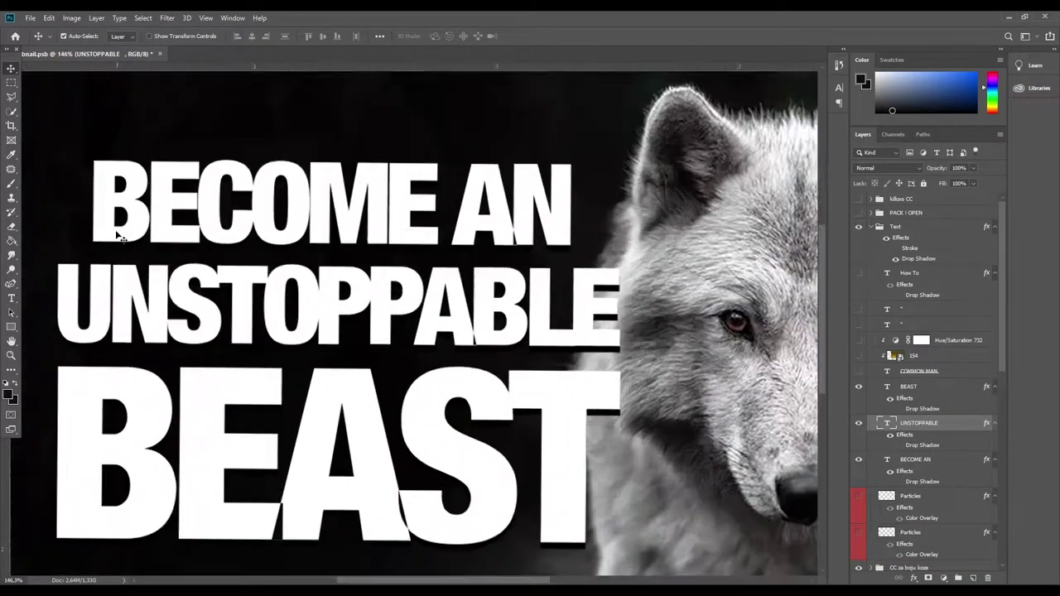
scroll(119, 237, down, 3)
Step: Rescale the BECOME AN line to match the width of UNSTOPPABLE
click(248, 241)
key(ctrl+t)
key(Return)
scroll(303, 403, down, 3)
scroll(398, 422, down, 2)
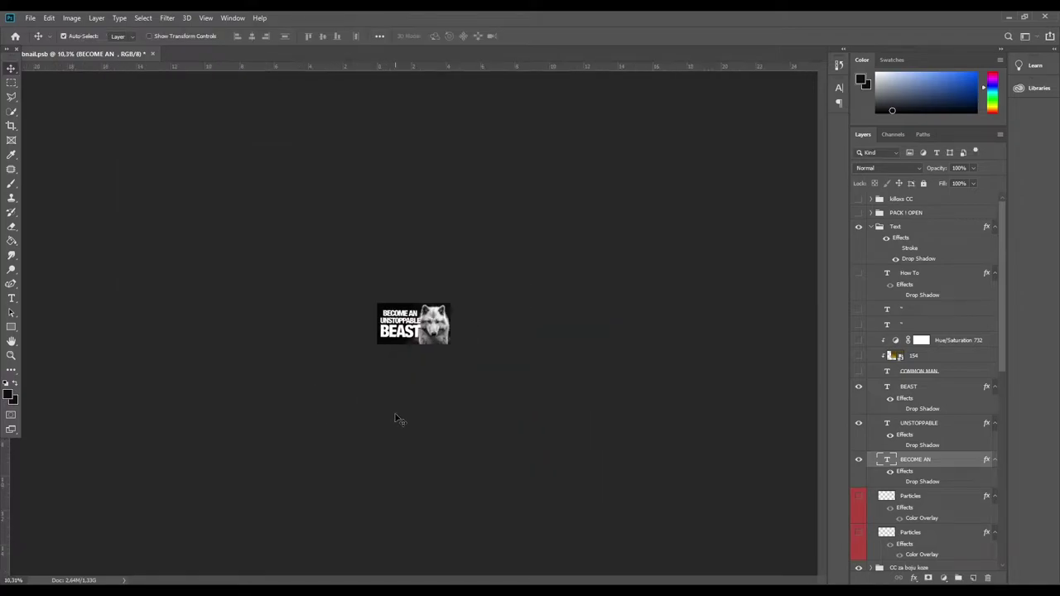
scroll(398, 421, up, 5)
key(ctrl+t)
scroll(274, 227, up, 4)
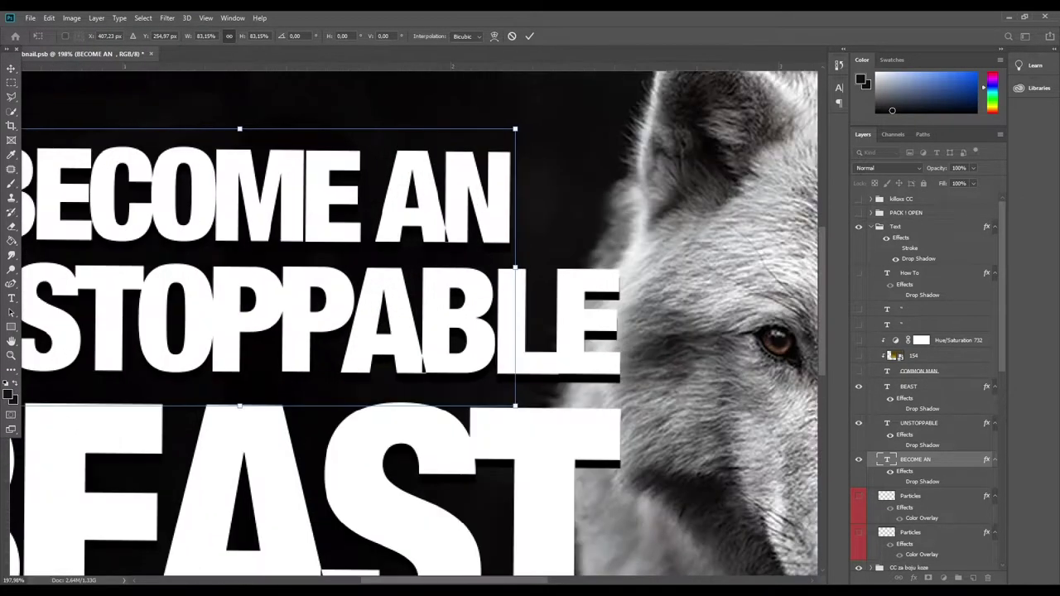
scroll(279, 240, down, 1)
key(Return)
scroll(360, 385, down, 8)
scroll(359, 385, up, 5)
scroll(389, 358, down, 3)
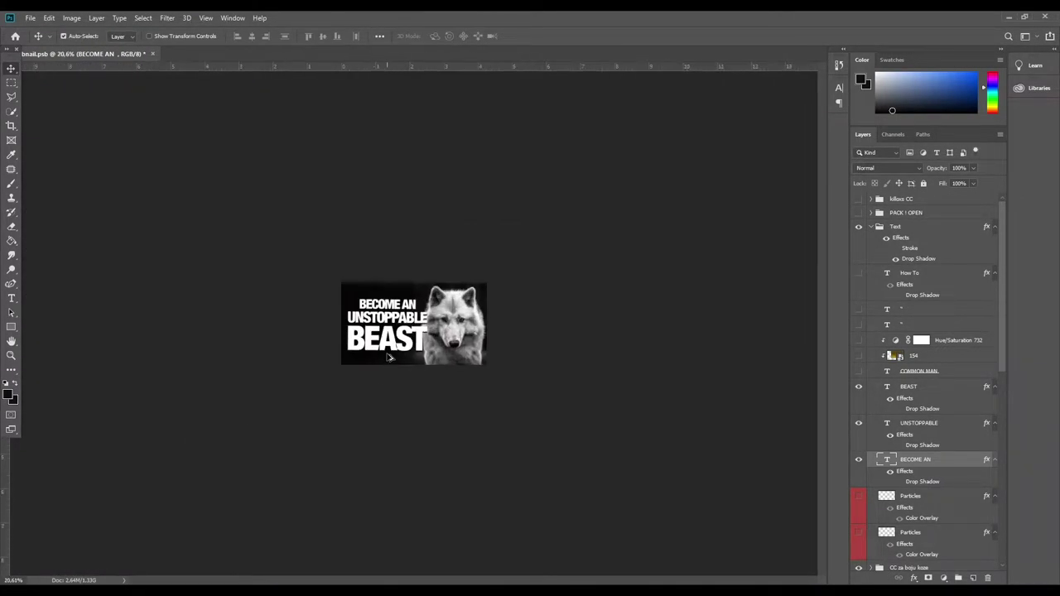
scroll(339, 332, up, 3)
Step: Keep a backup copy of BECOME AN and commit the final tightly stacked transform
key(ctrl+j)
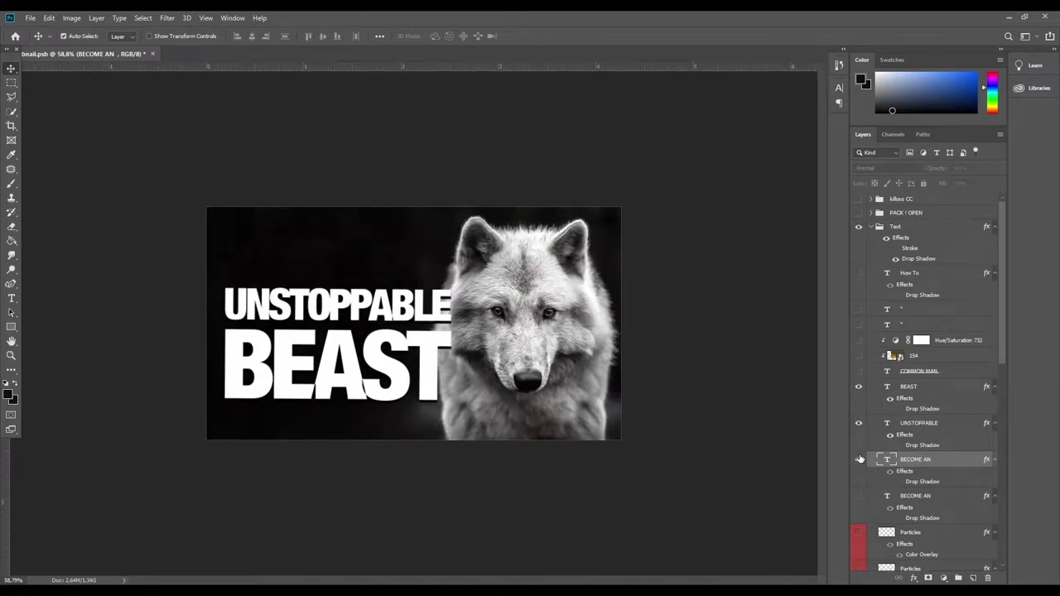
key(Return)
scroll(297, 251, down, 5)
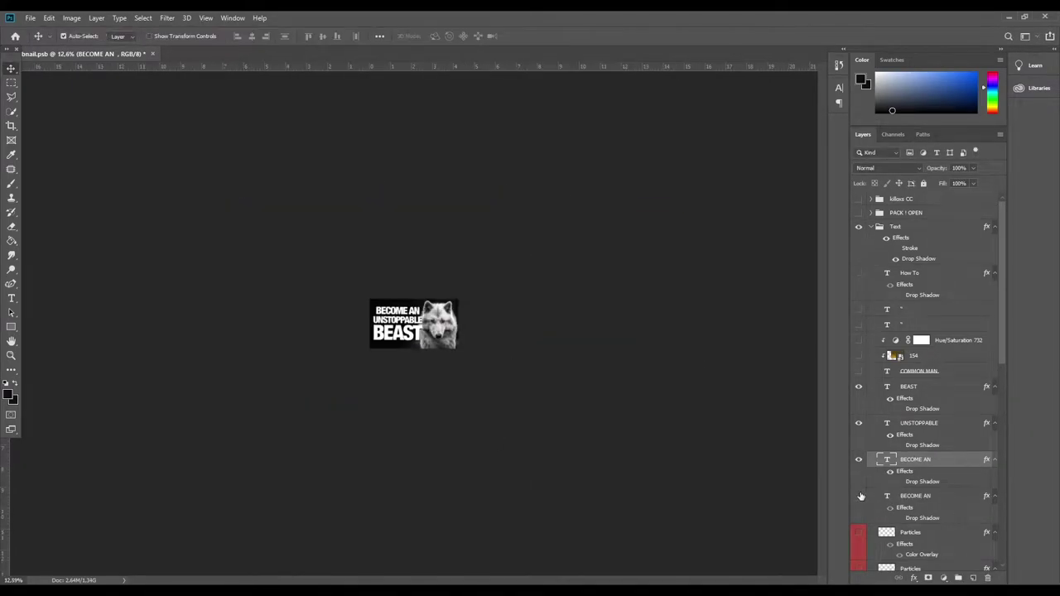
scroll(385, 346, up, 5)
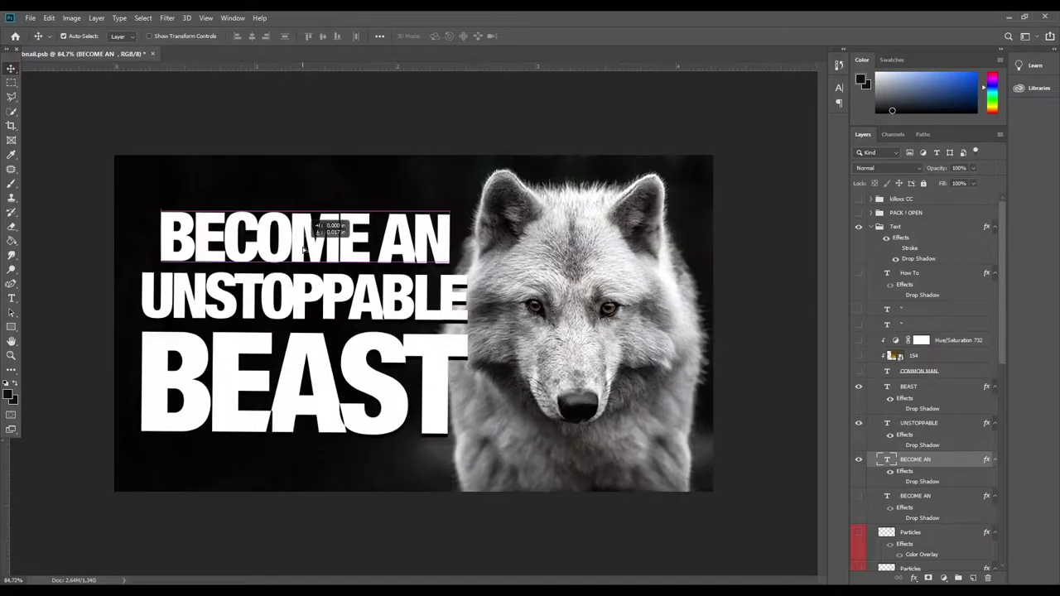
scroll(362, 379, down, 5)
scroll(361, 379, up, 5)
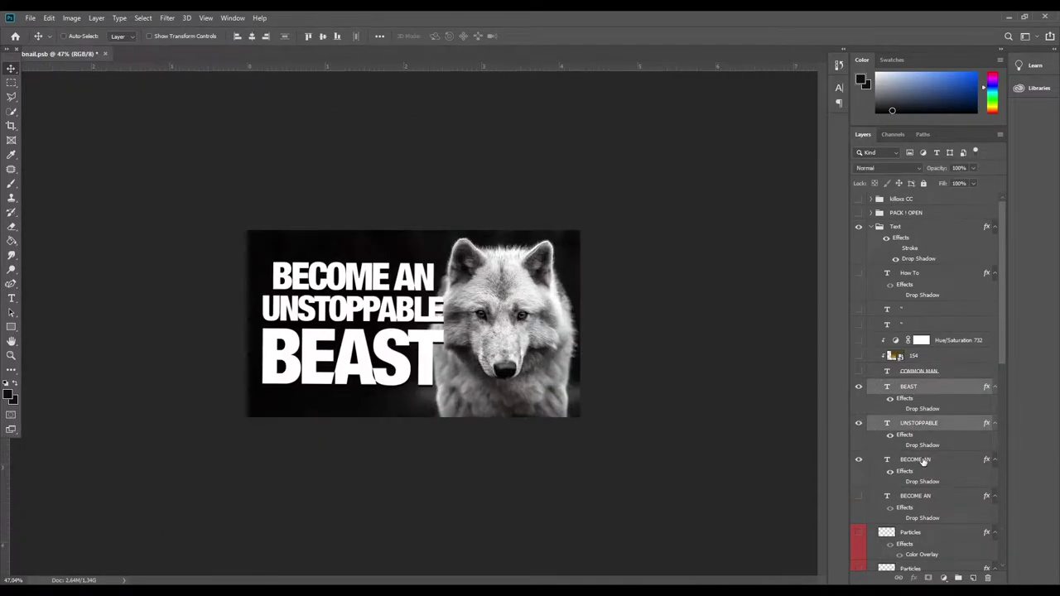
key(Return)
scroll(389, 355, down, 5)
scroll(389, 354, up, 5)
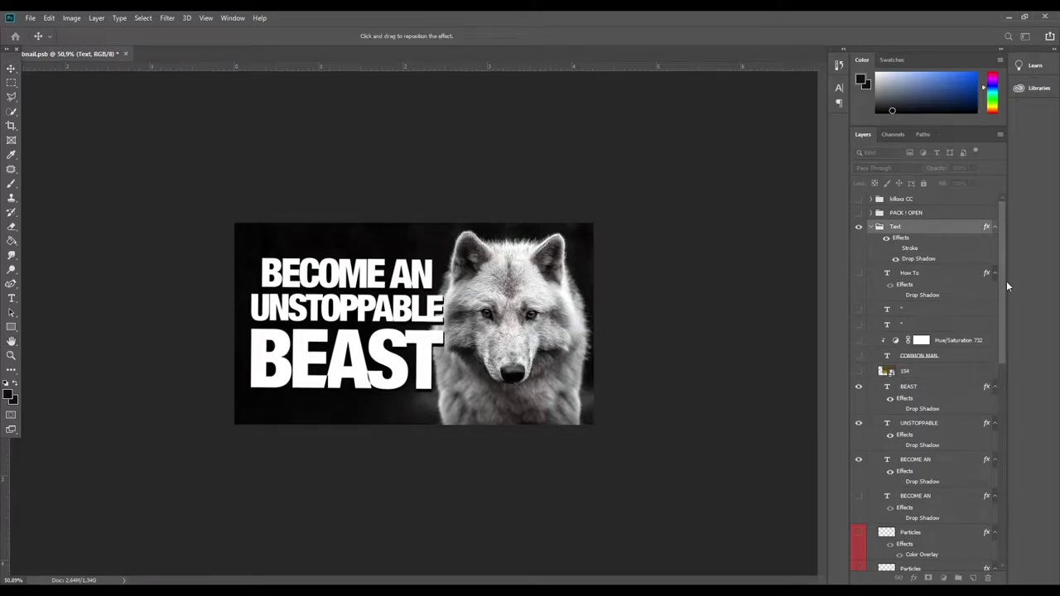
Step: Show the gold 154 texture layer clipped to the BEAST text
scroll(394, 369, up, 2)
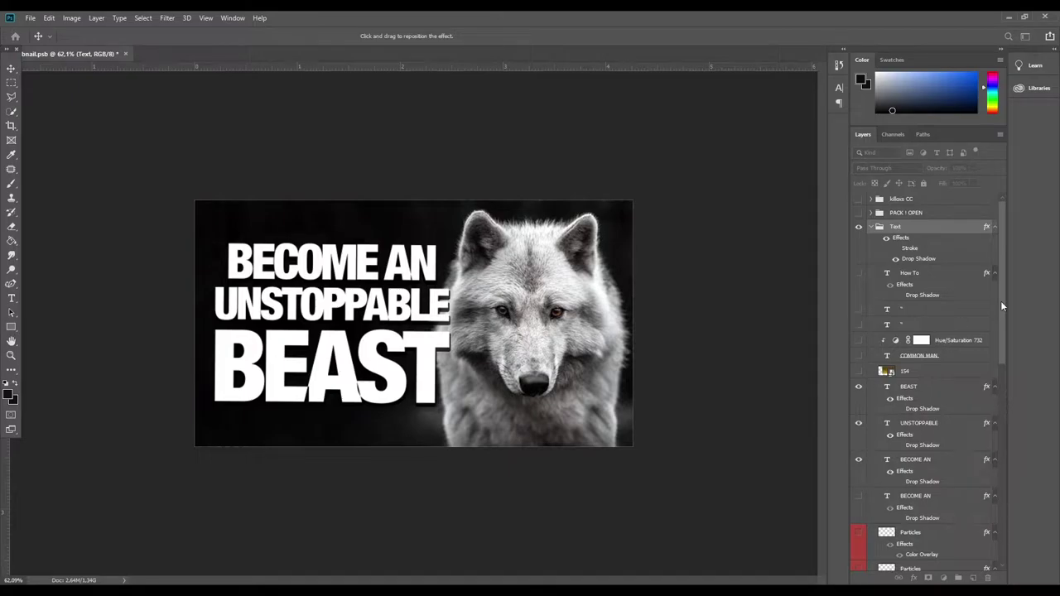
scroll(418, 319, up, 1)
scroll(419, 319, down, 3)
click(918, 373)
click(859, 371)
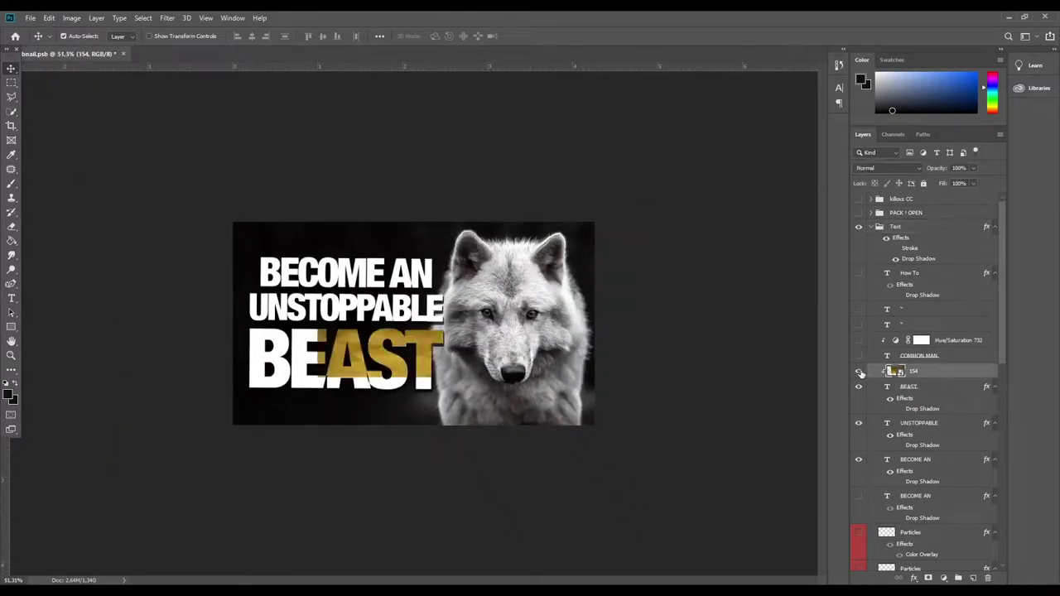
scroll(362, 390, down, 5)
scroll(362, 390, up, 4)
scroll(345, 391, up, 2)
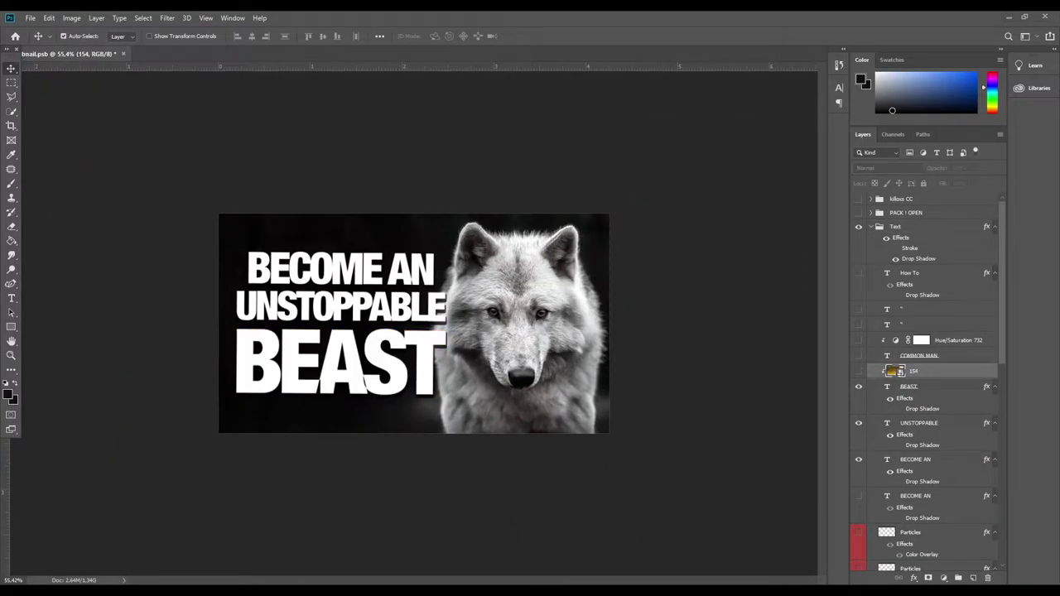
Step: Tint BEAST orange with a clipped Hue/Saturation layer at Hue -13, Saturation +22
click(944, 577)
click(969, 427)
mouse_move(925, 233)
mouse_down()
mouse_move(915, 212)
mouse_move(938, 235)
mouse_up()
key(ctrl+minus)
key(ctrl+minus)
key(ctrl+minus)
key(ctrl+minus)
key(ctrl+minus)
key(ctrl+plus)
key(ctrl+plus)
key(ctrl+plus)
scroll(305, 342, up, 2)
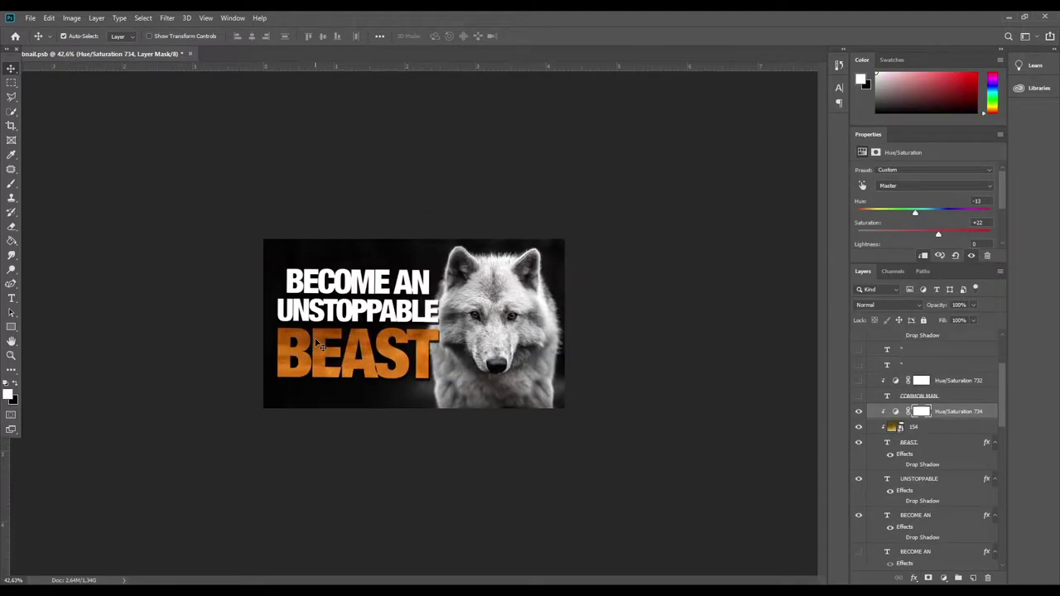
scroll(348, 373, up, 3)
scroll(398, 405, down, 2)
scroll(418, 422, down, 2)
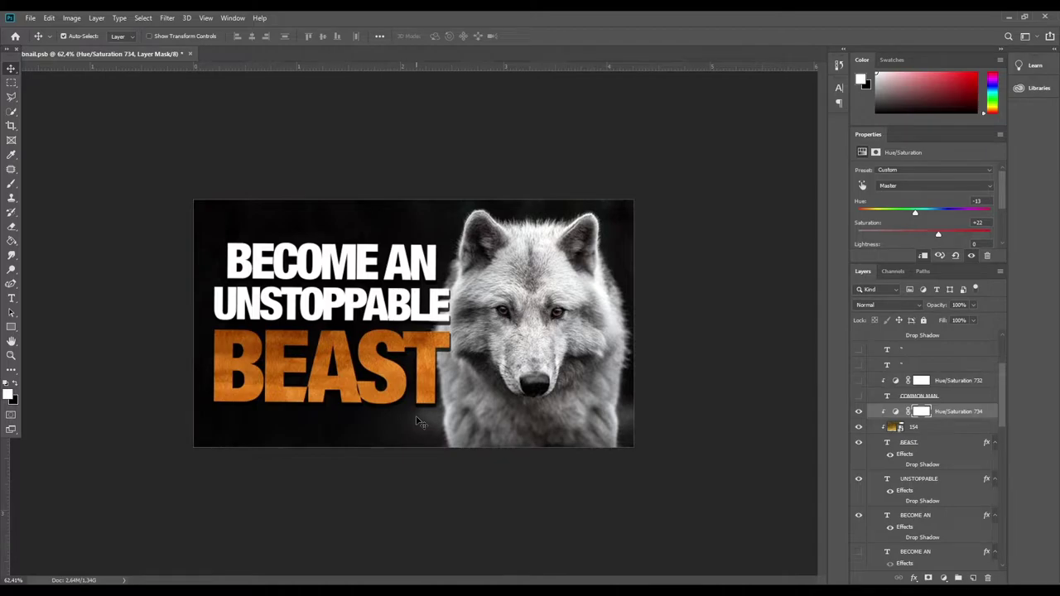
scroll(418, 422, down, 2)
click(282, 344)
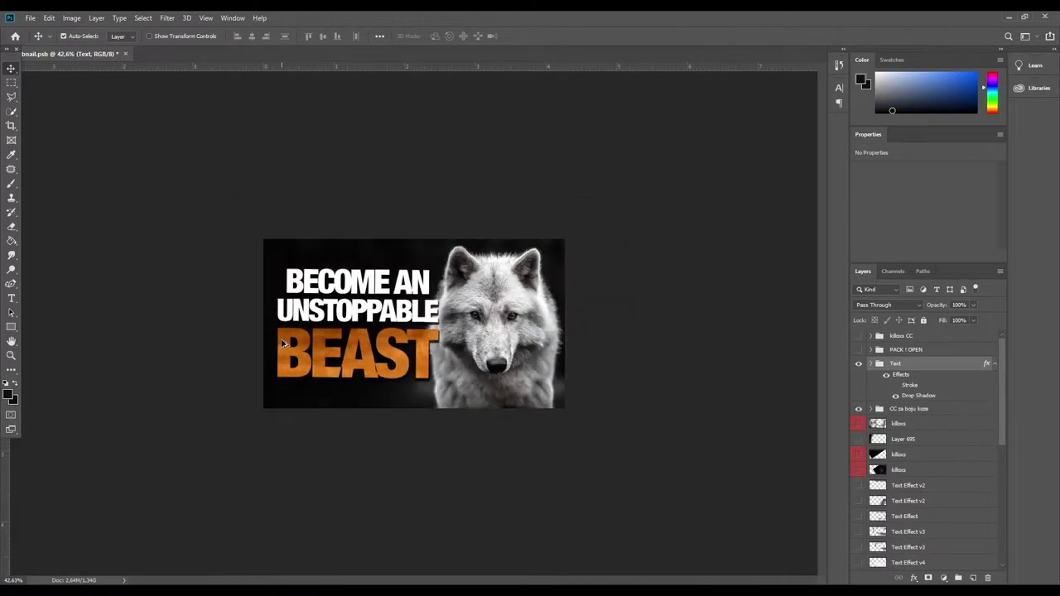
Step: Lasso the iris of the wolf's left eye on the Layer 731 photo
scroll(380, 332, up, 2)
scroll(476, 323, down, 2)
scroll(476, 323, up, 5)
scroll(909, 406, down, 5)
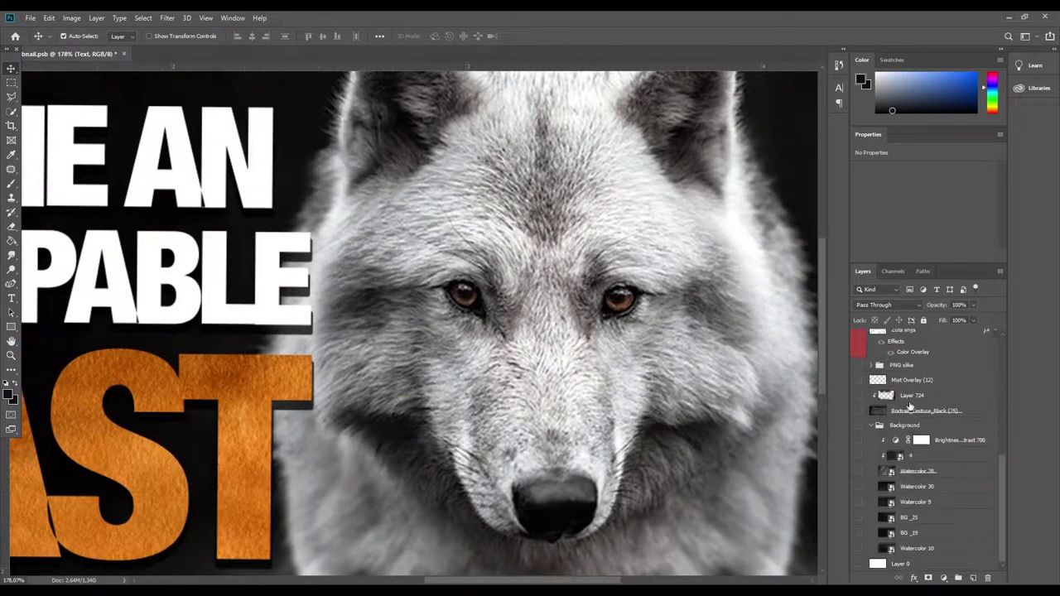
scroll(909, 406, up, 3)
click(911, 464)
scroll(458, 294, up, 3)
click(12, 184)
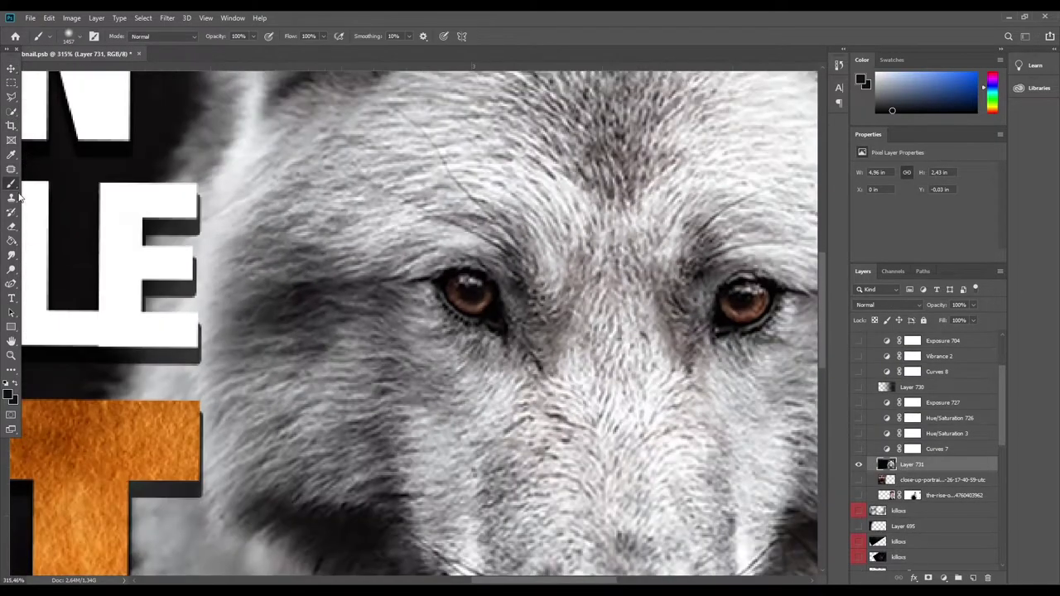
click(11, 97)
scroll(471, 276, up, 5)
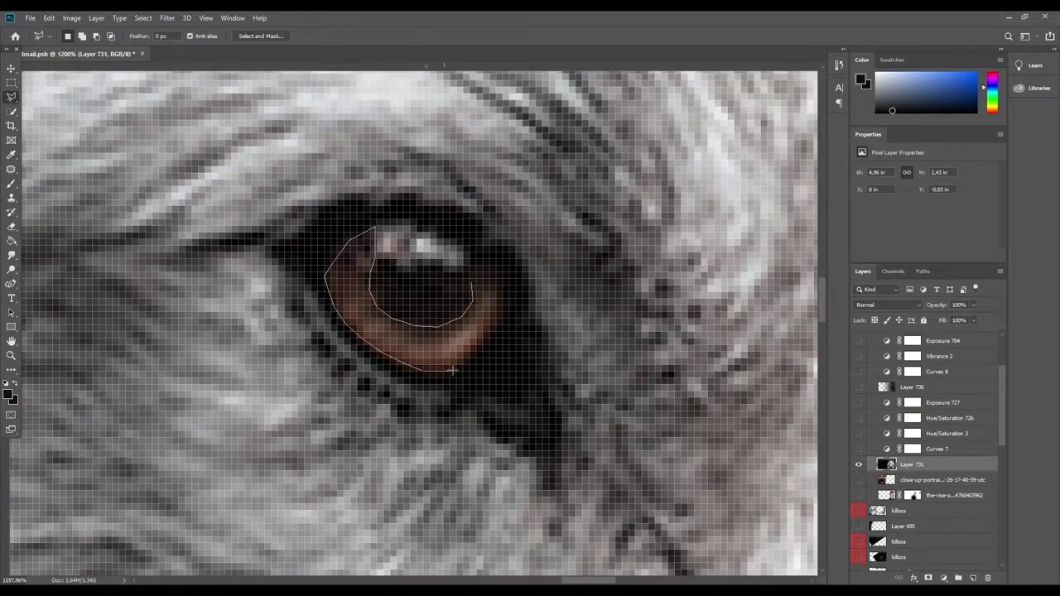
drag(476, 290, 476, 292)
key(m)
scroll(439, 332, down, 5)
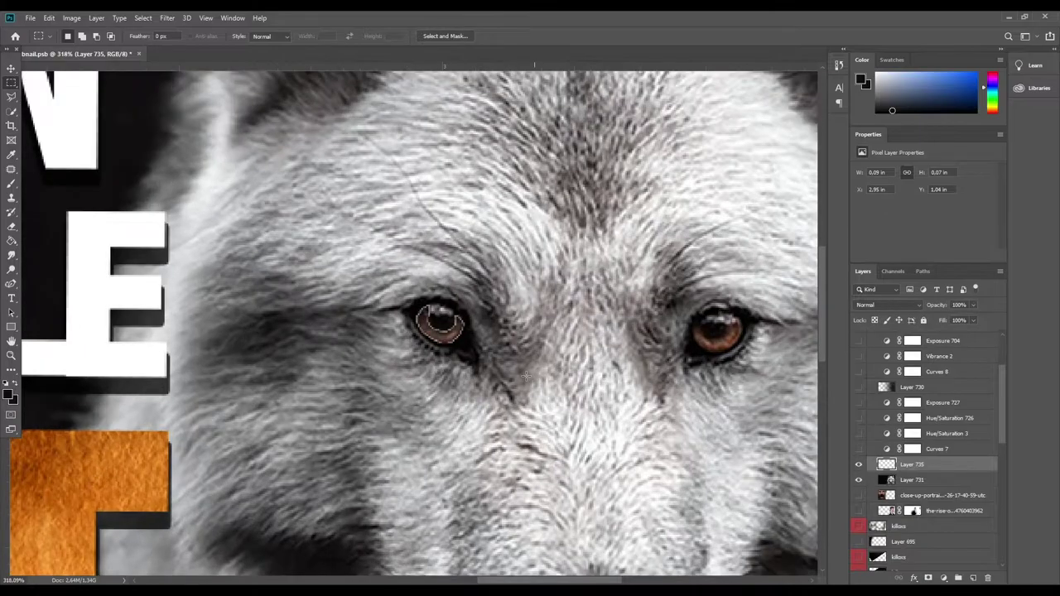
scroll(704, 352, down, 2)
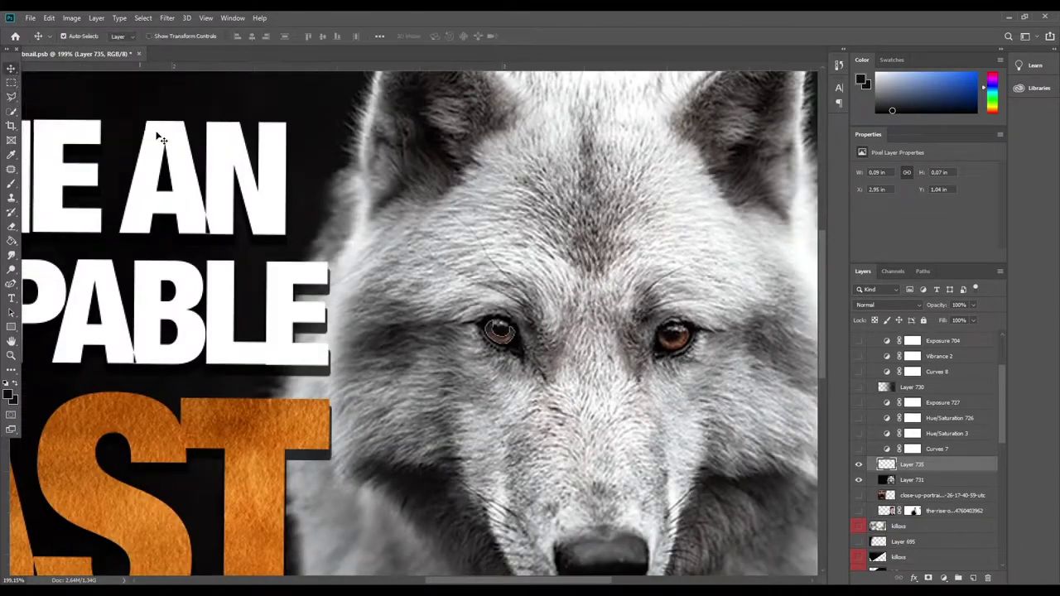
Step: Rework the iris selection and its copy on a separate layer
key(Return)
key(ctrl+e)
scroll(499, 332, up, 3)
scroll(500, 331, up, 3)
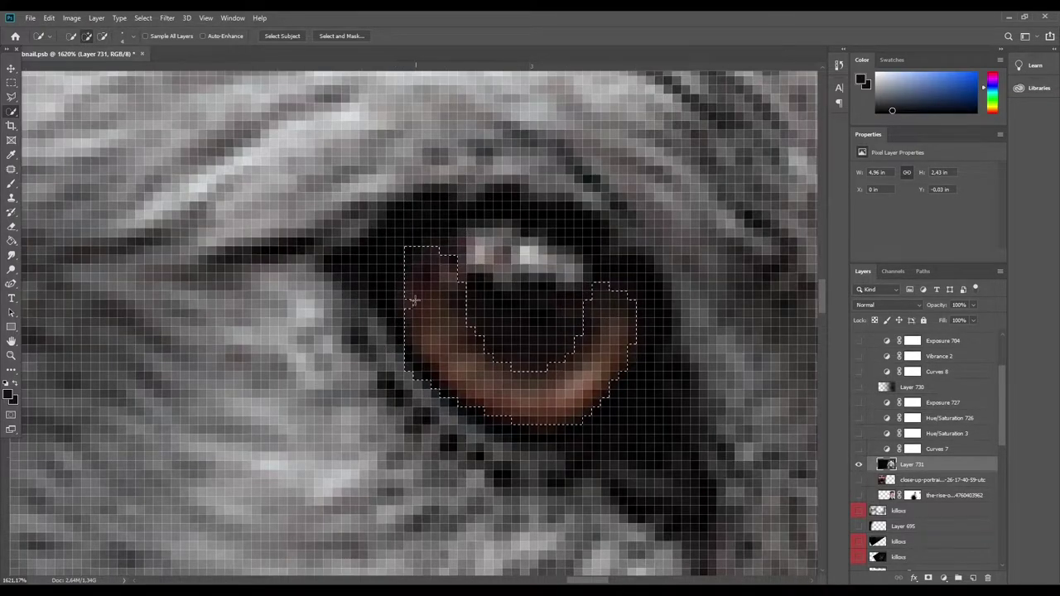
key(m)
scroll(464, 332, down, 5)
scroll(497, 347, down, 2)
scroll(513, 365, up, 3)
scroll(535, 384, down, 2)
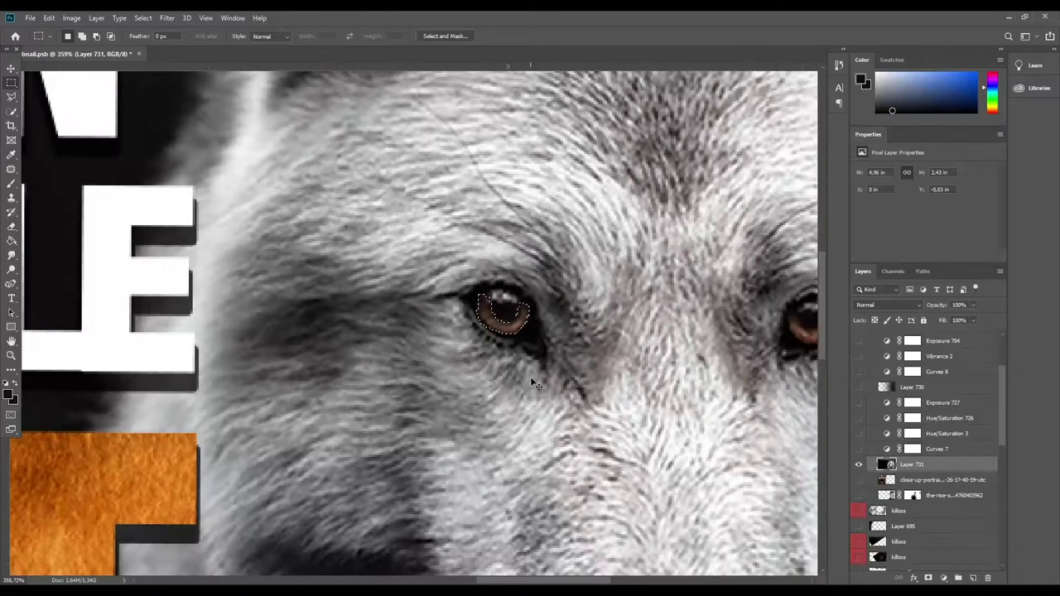
scroll(520, 395, up, 2)
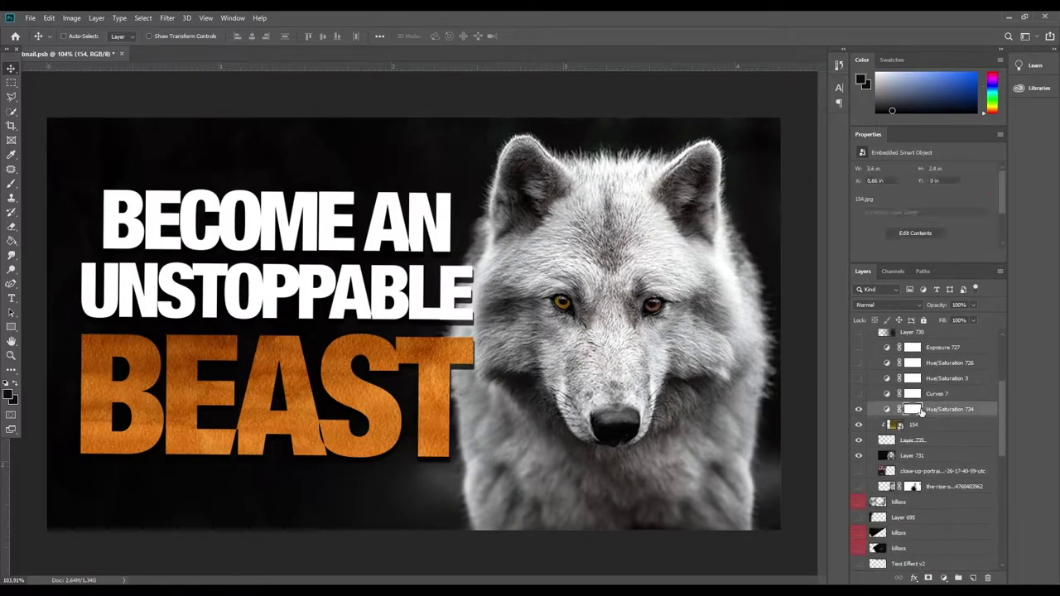
Step: Clip the orange image 154 to the copied iris over the eye, with a Hue/Saturation adjustment
key(ctrl+alt+g)
click(913, 424)
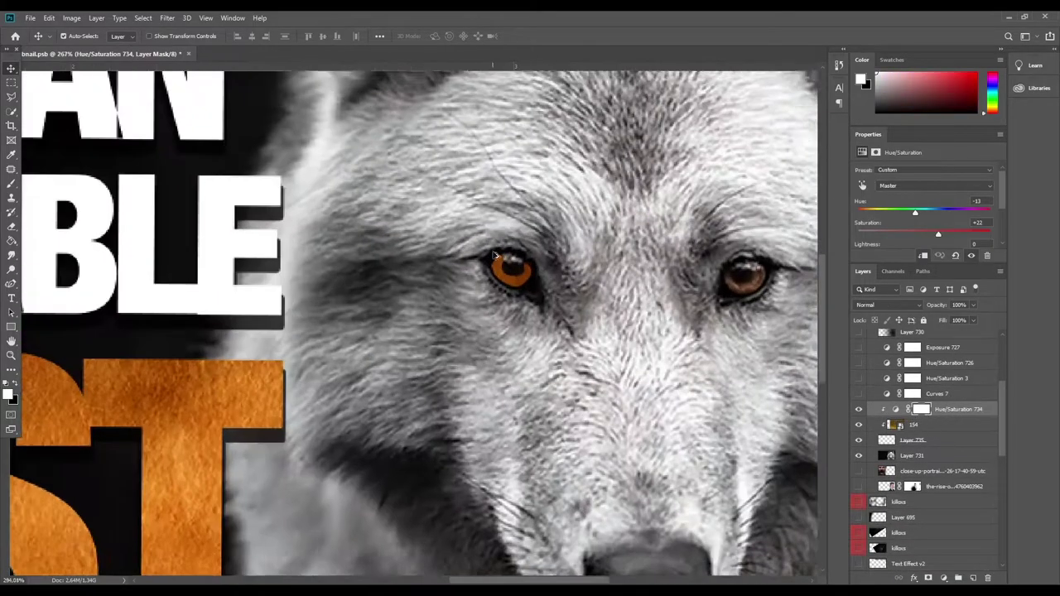
drag(546, 215, 540, 191)
key(ctrl+0)
scroll(524, 324, up, 10)
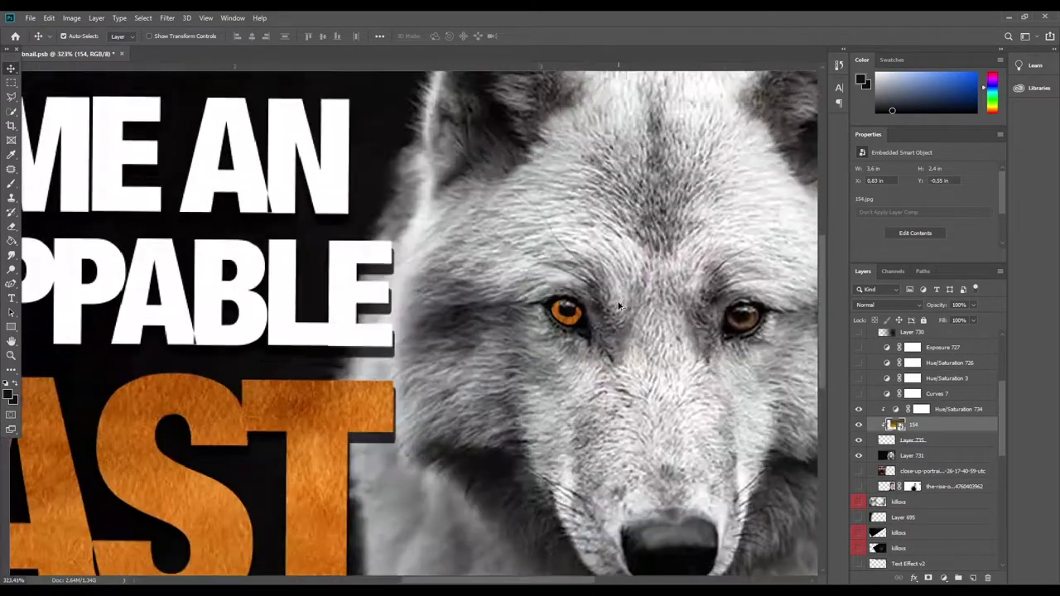
Step: Erase stray orange around the iris and select the eye colour adjustment for tweaking
key(b)
key(alt+bracketleft)
scroll(438, 299, up, 4)
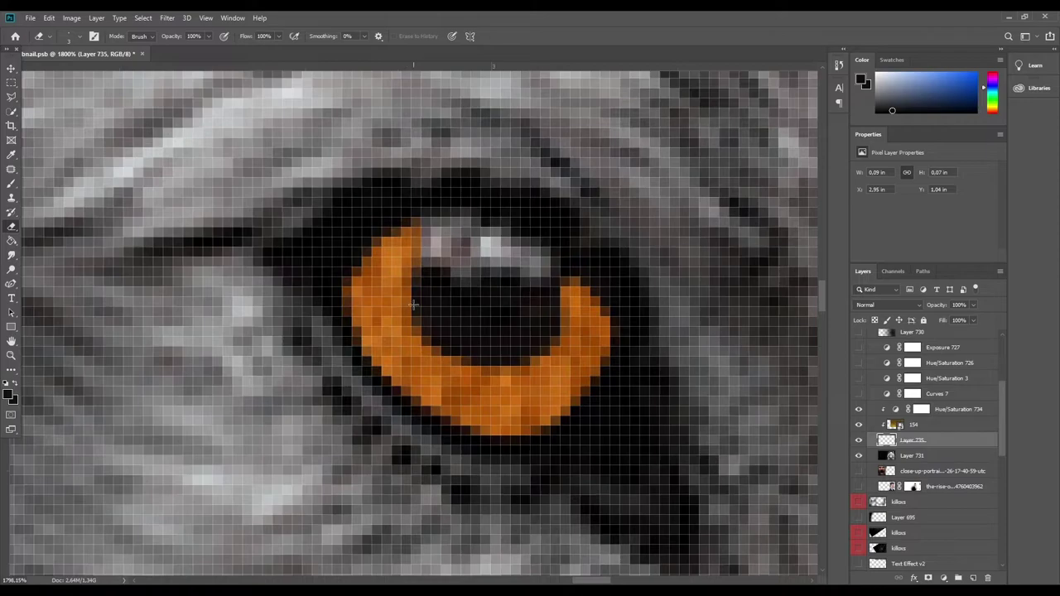
key(ctrl+0)
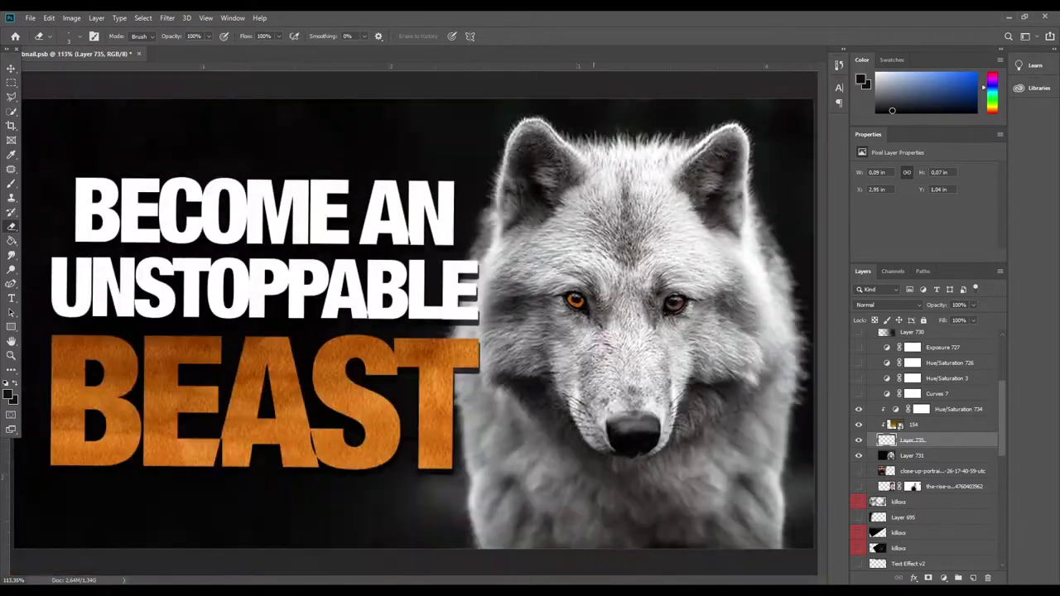
scroll(414, 322, down, 4)
scroll(414, 323, up, 2)
click(921, 410)
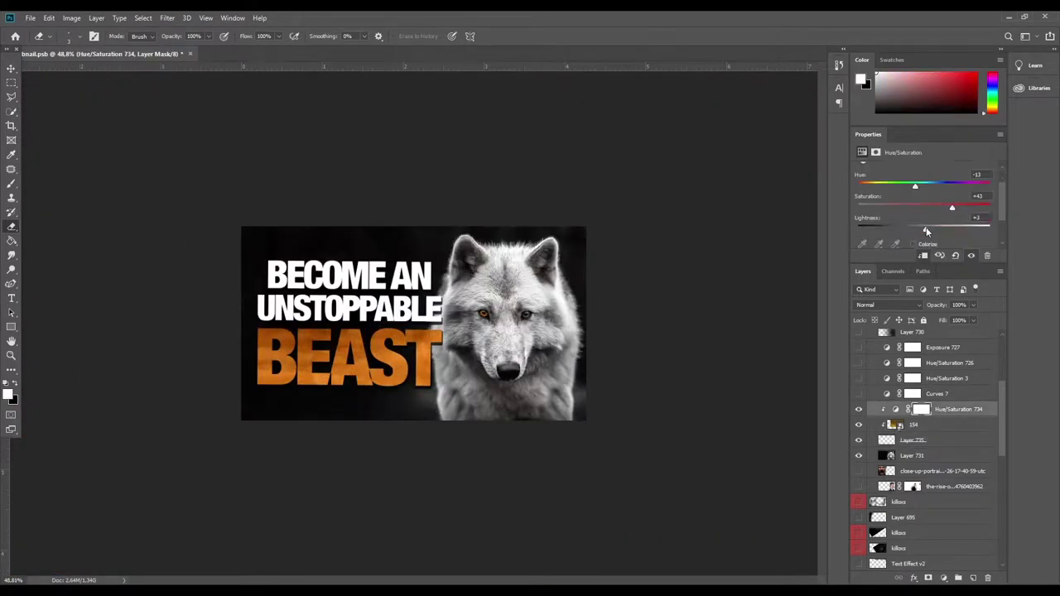
scroll(482, 313, up, 10)
key(alt+bracketleft)
key(alt+bracketleft)
key(alt+bracketleft)
Step: Copy the right iris to its own layer and clip duplicates of layer 154 and Hue/Saturation 734 to it
key(l)
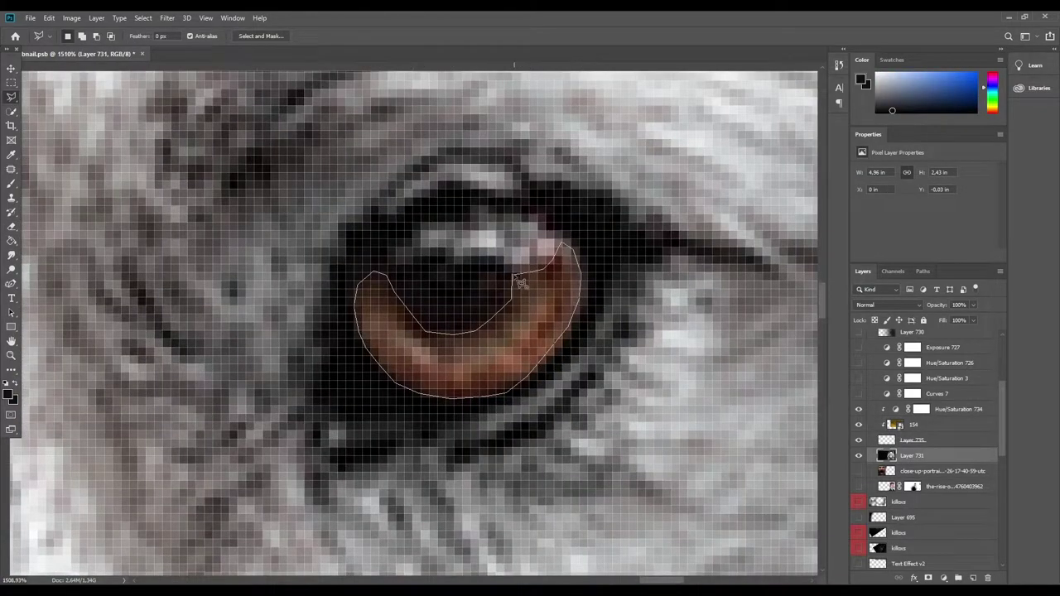
key(ctrl+j)
drag(914, 458, 914, 462)
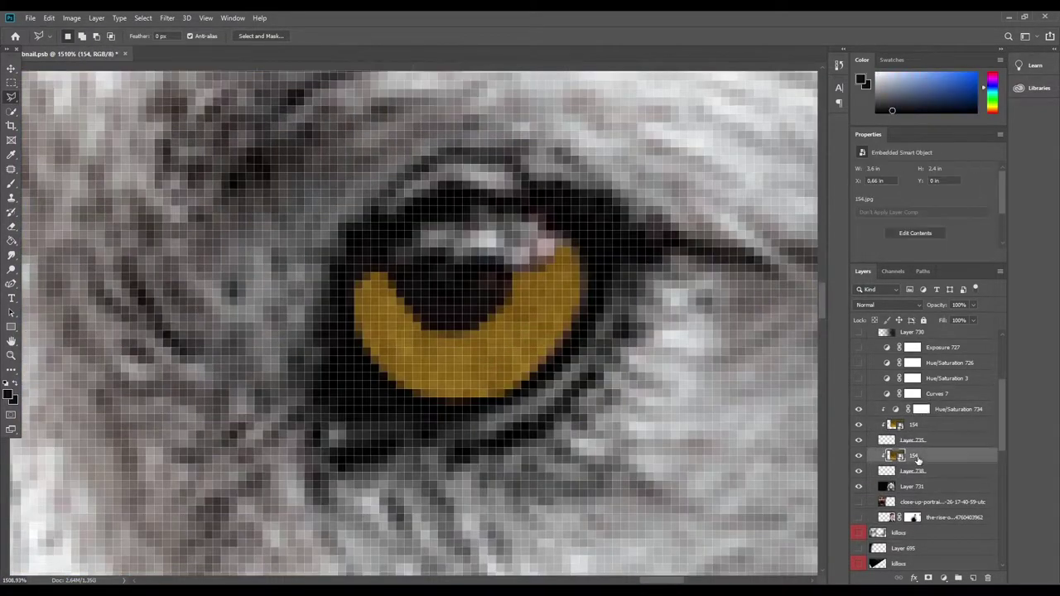
key(ctrl+0)
Step: Erase the orange overflow around the second eye's iris layer
scroll(614, 251, up, 5)
key(v)
scroll(614, 251, down, 1)
scroll(614, 251, up, 6)
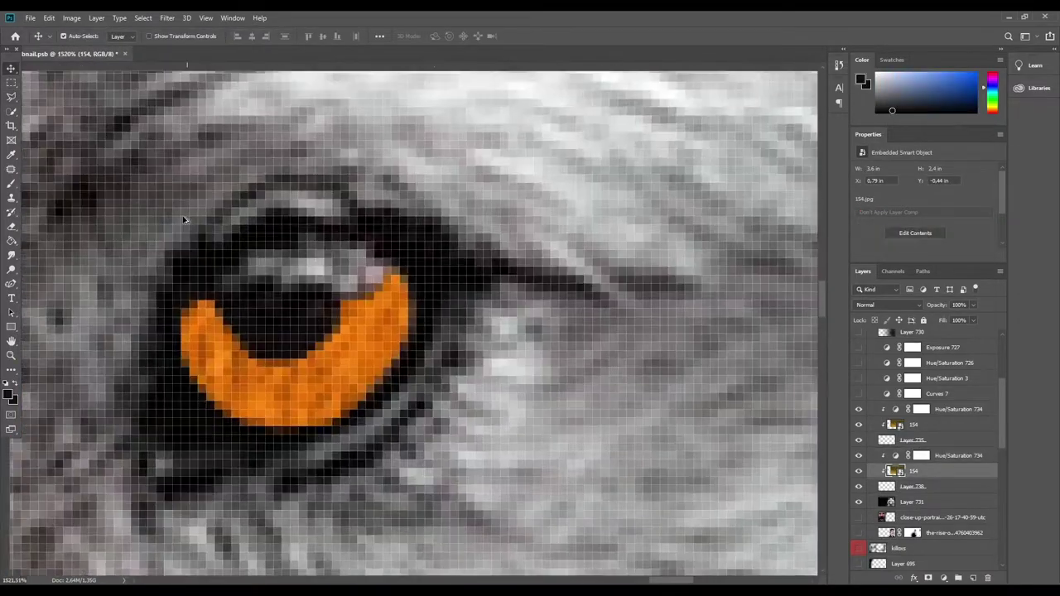
scroll(614, 251, up, 3)
key(e)
key(alt+bracketleft)
scroll(343, 330, down, 3)
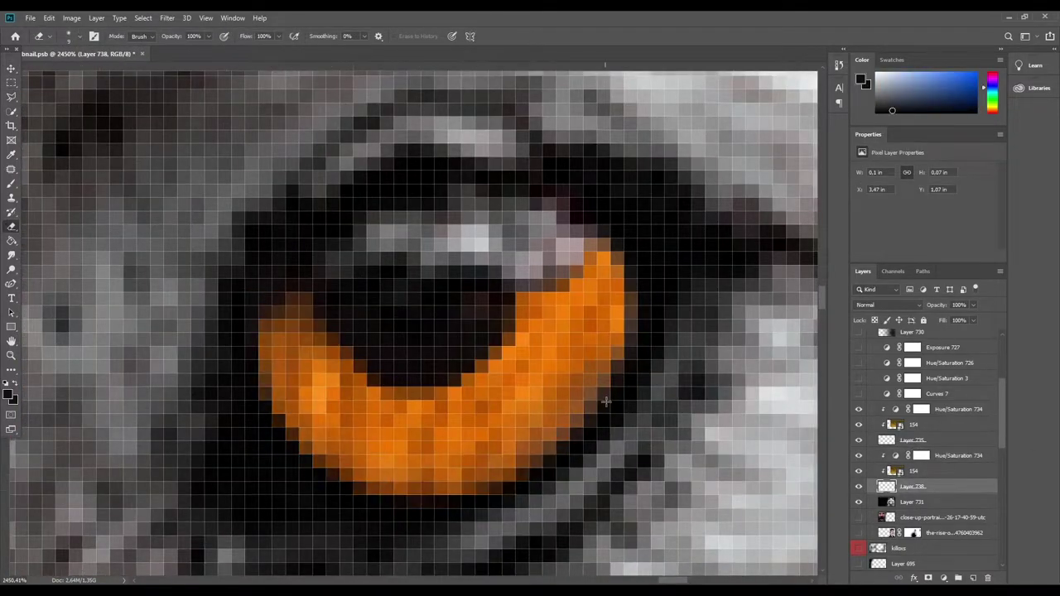
scroll(343, 331, down, 3)
scroll(343, 330, down, 3)
Step: Reselect the first eye's iris layer and fit the whole thumbnail in view
key(alt+bracketright)
key(alt+bracketright)
key(alt+bracketright)
scroll(421, 286, up, 8)
scroll(421, 286, up, 2)
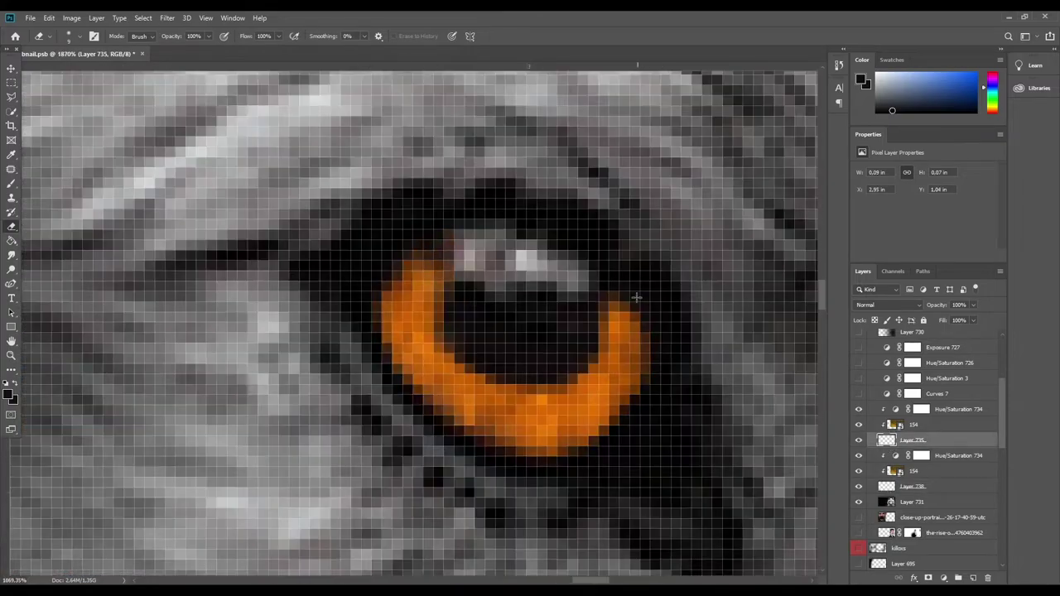
key(ctrl+0)
scroll(364, 362, down, 3)
Step: Expand the particles group and turn on the first killoxs particles overlay
scroll(365, 362, down, 1)
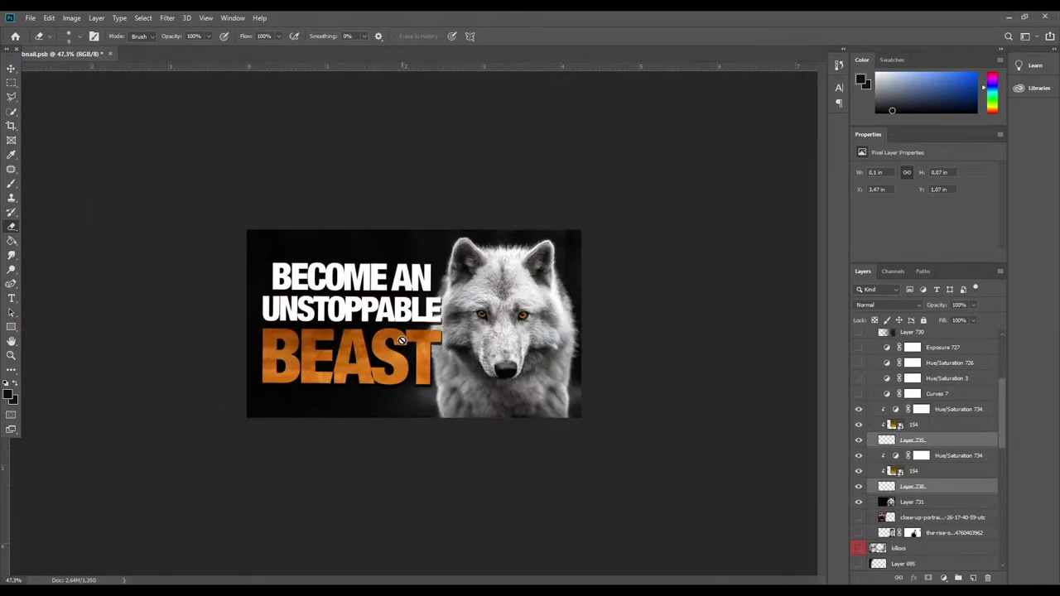
scroll(364, 361, up, 3)
scroll(364, 362, down, 3)
scroll(365, 362, down, 1)
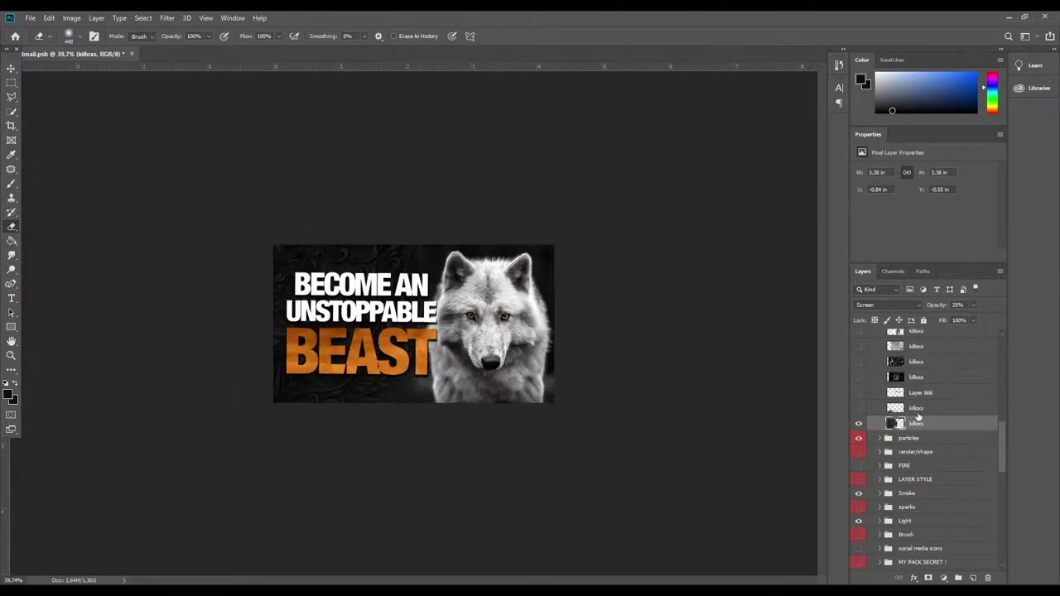
scroll(911, 428, up, 5)
click(909, 353)
scroll(470, 323, up, 2)
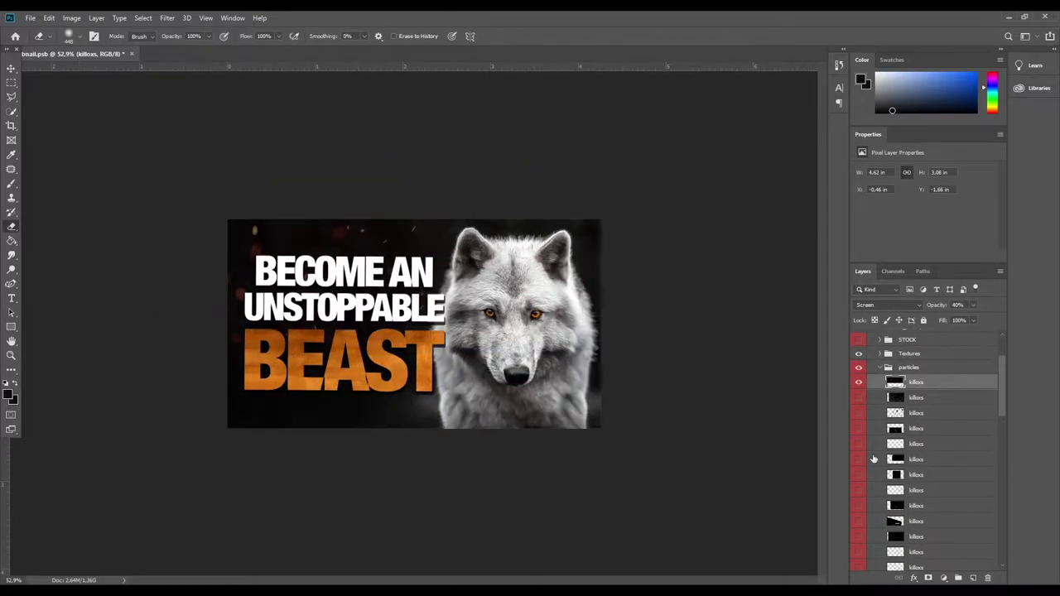
click(916, 398)
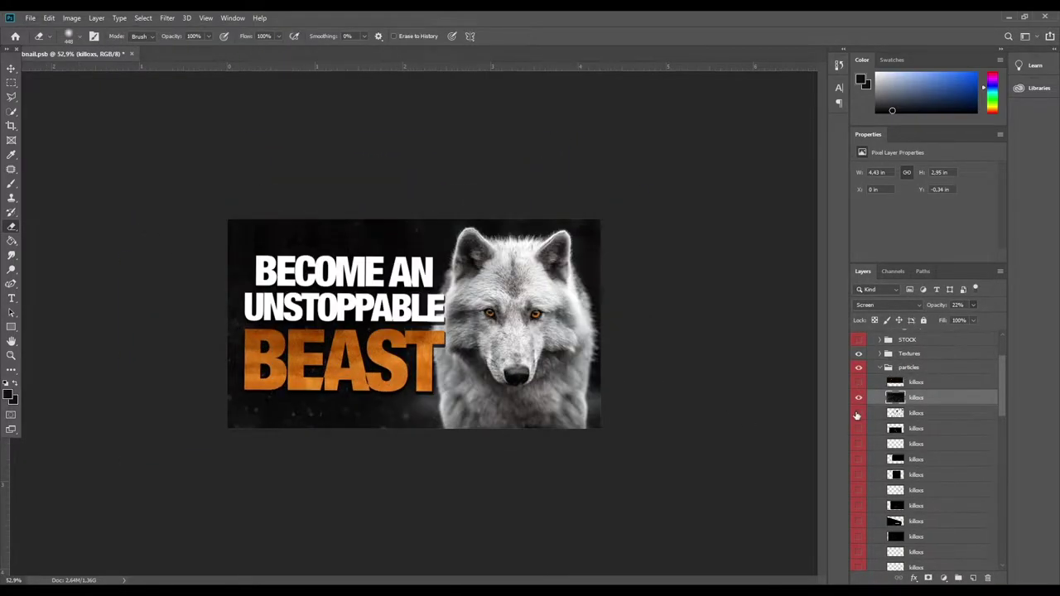
Step: Switch to a different particles overlay and confirm its placement
click(916, 428)
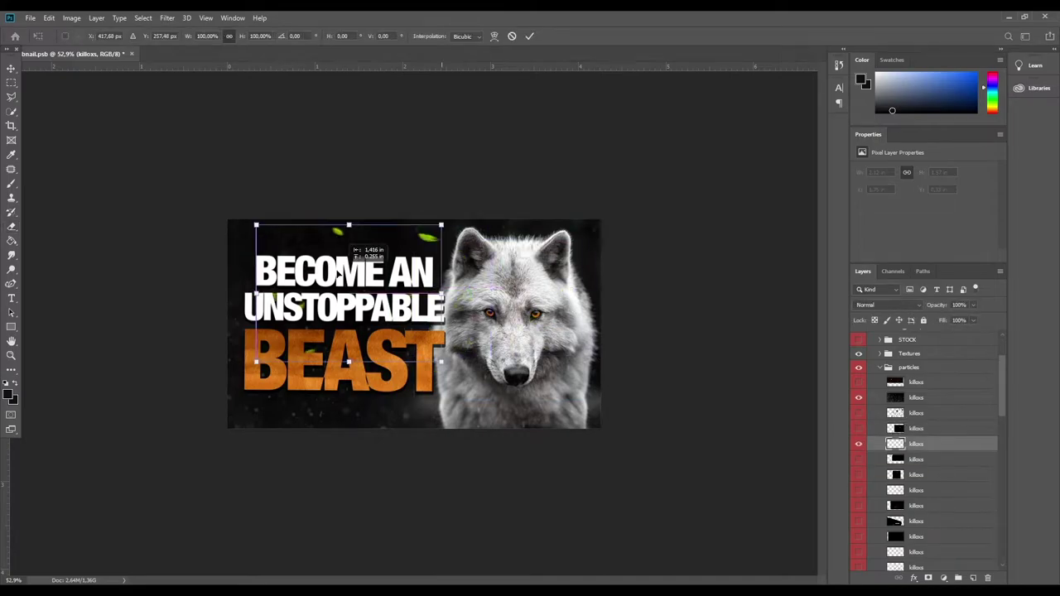
key(Return)
key(e)
scroll(845, 424, up, 2)
scroll(865, 495, down, 3)
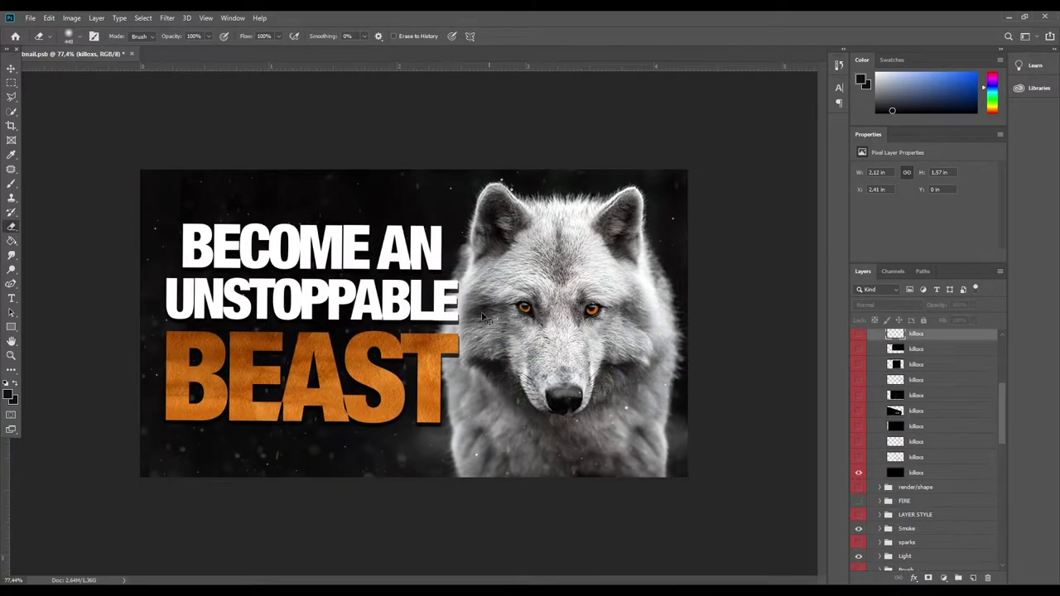
scroll(920, 431, up, 3)
Step: Show the pistol render, then hide and collapse the render/shape group
click(860, 444)
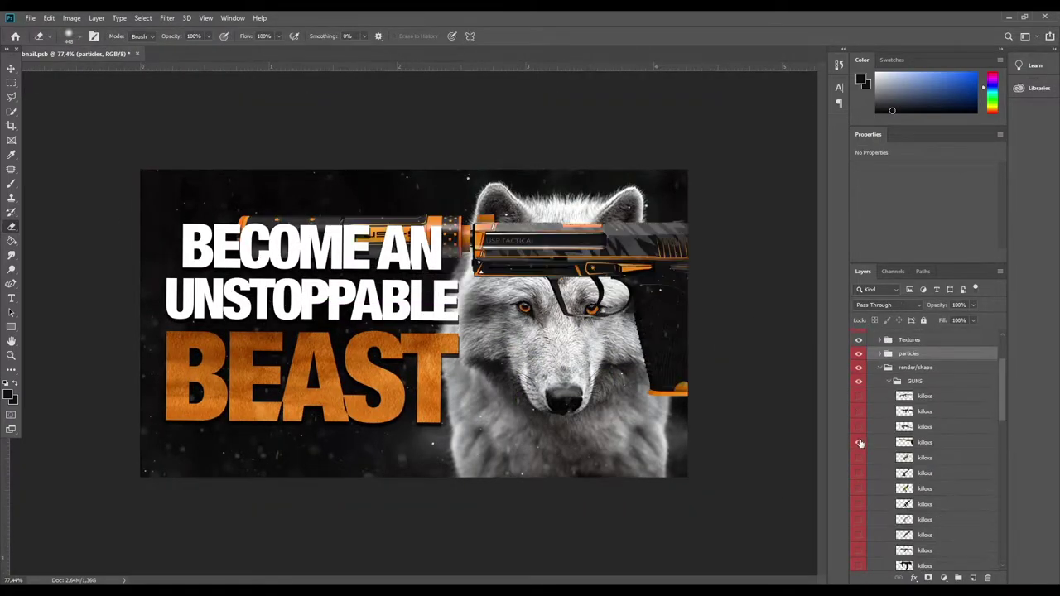
click(859, 367)
click(879, 367)
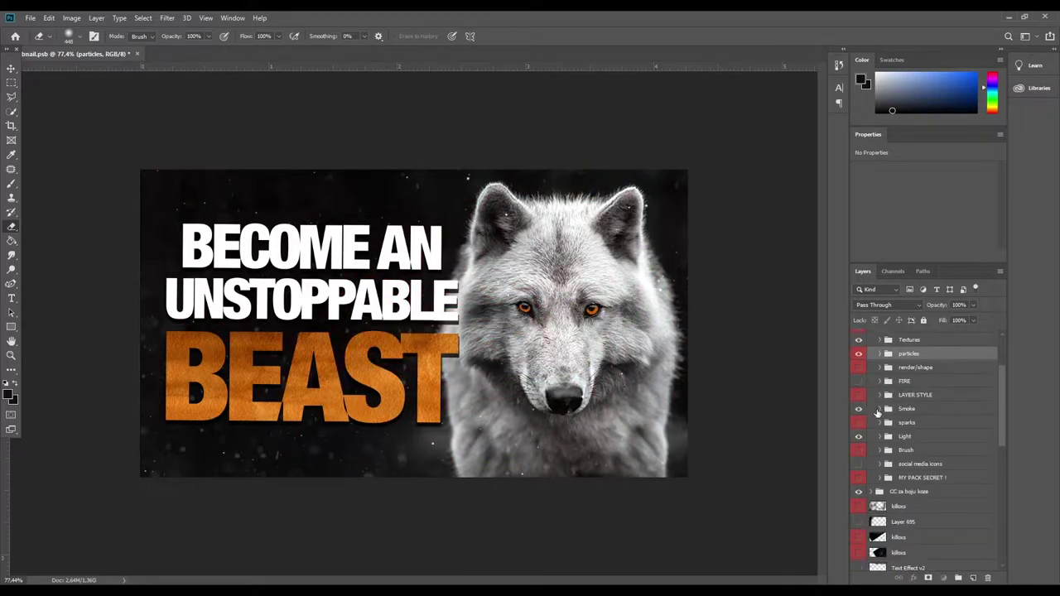
Step: In the Smoke group, show the second smoke layer at 25% opacity, then swap to the third
click(879, 409)
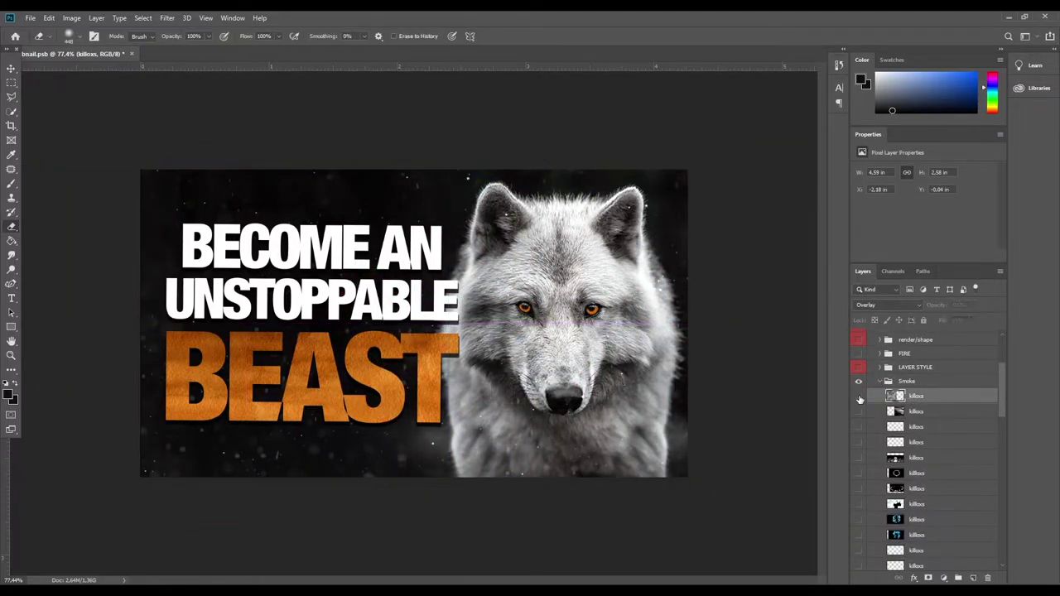
click(859, 412)
click(915, 412)
key(ctrl+minus)
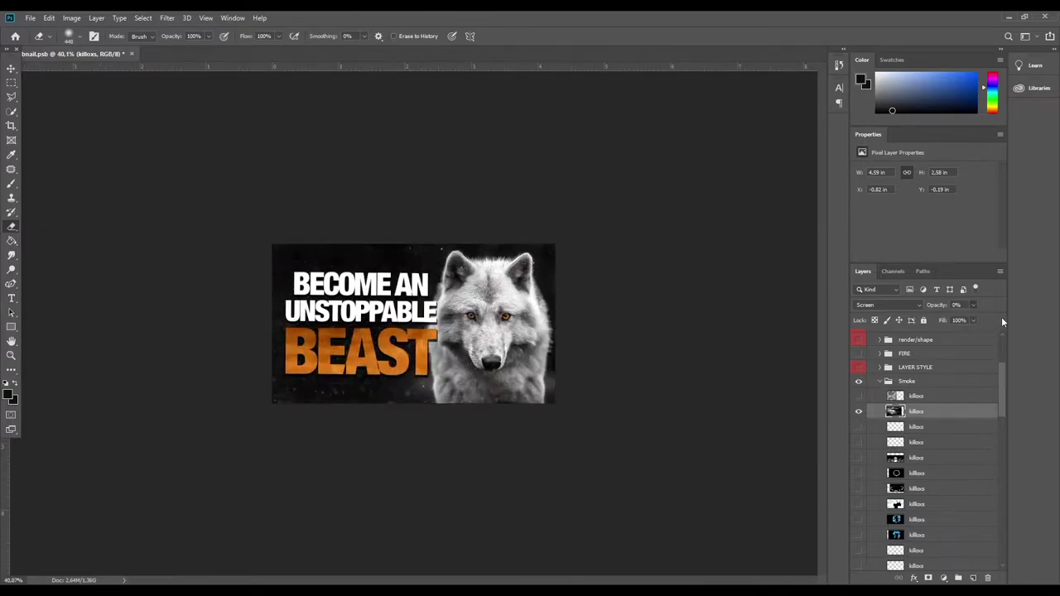
drag(973, 304, 963, 322)
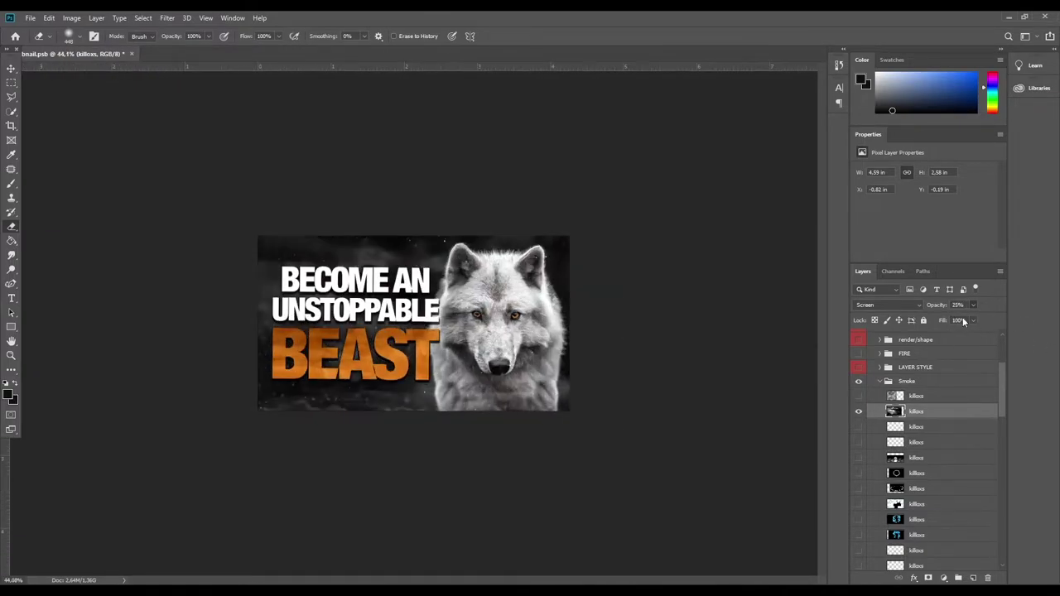
click(859, 427)
click(916, 426)
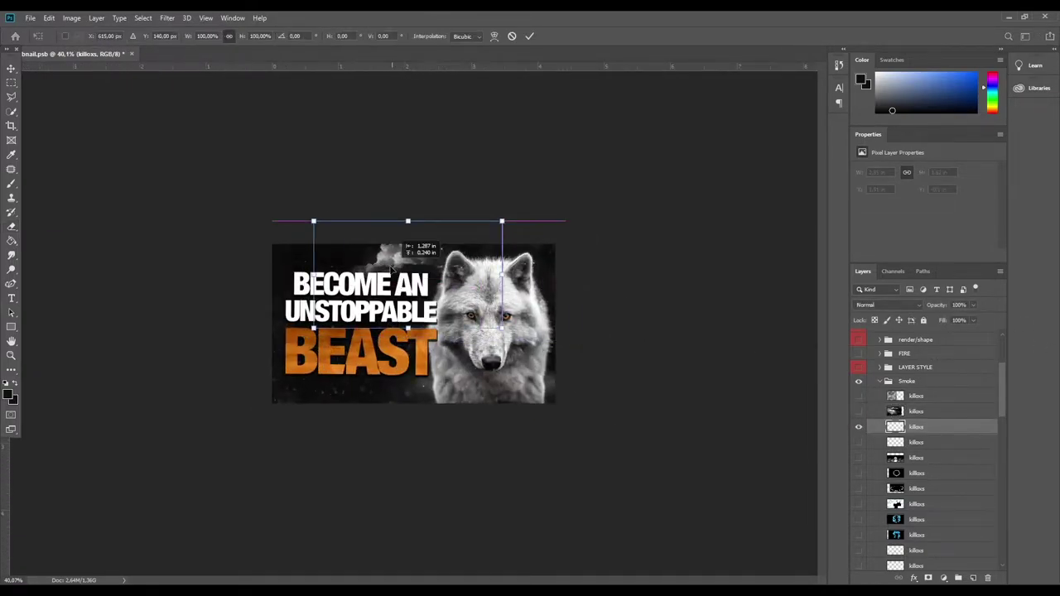
Step: Move the smoke layer down to the thumbnail's bottom and compare it on and off
key(ctrl+t)
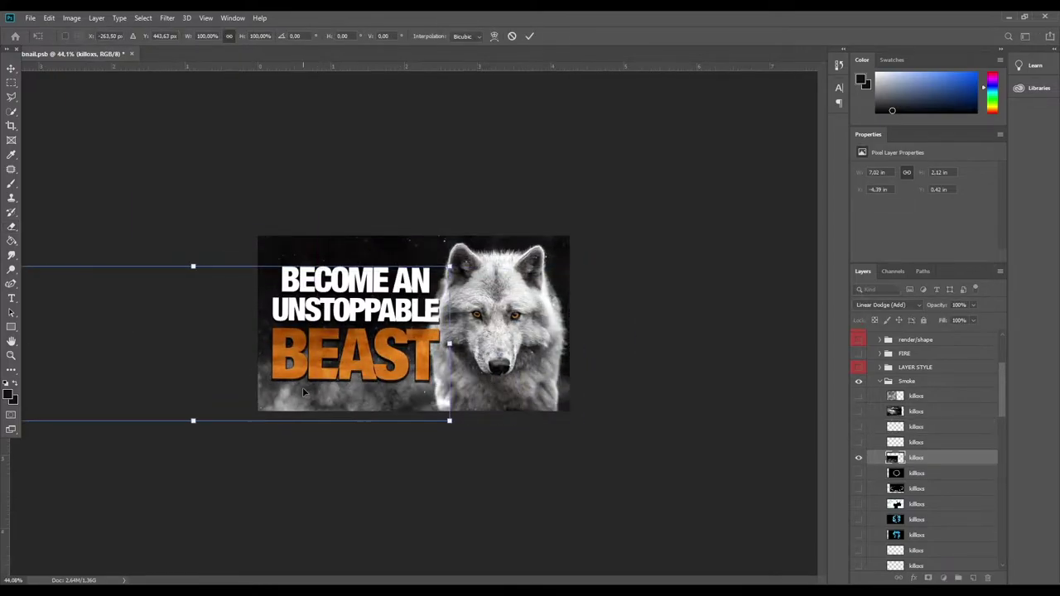
drag(302, 387, 329, 438)
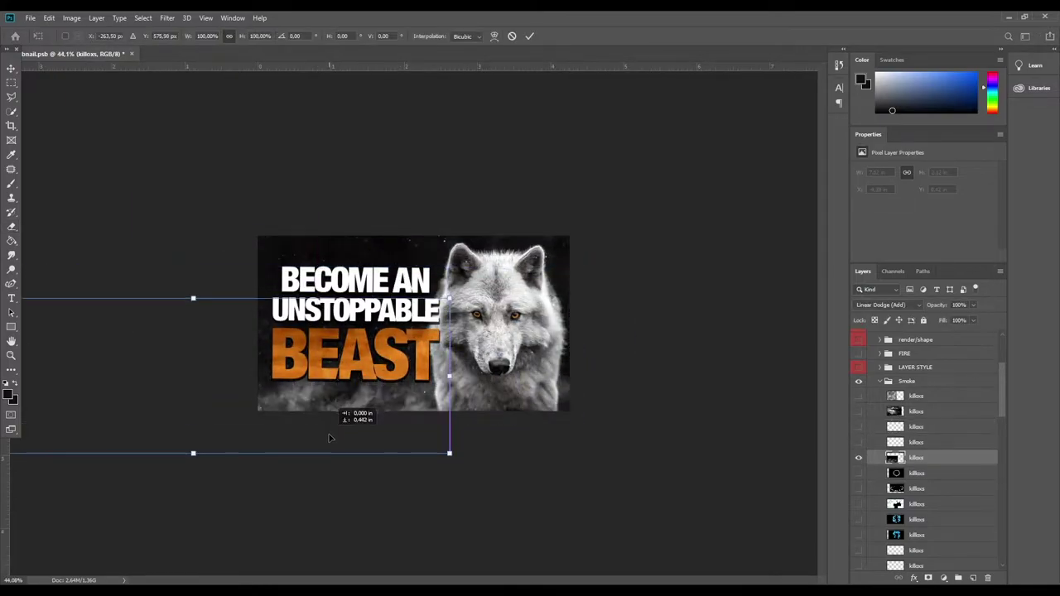
click(859, 459)
scroll(403, 408, down, 5)
scroll(414, 327, up, 3)
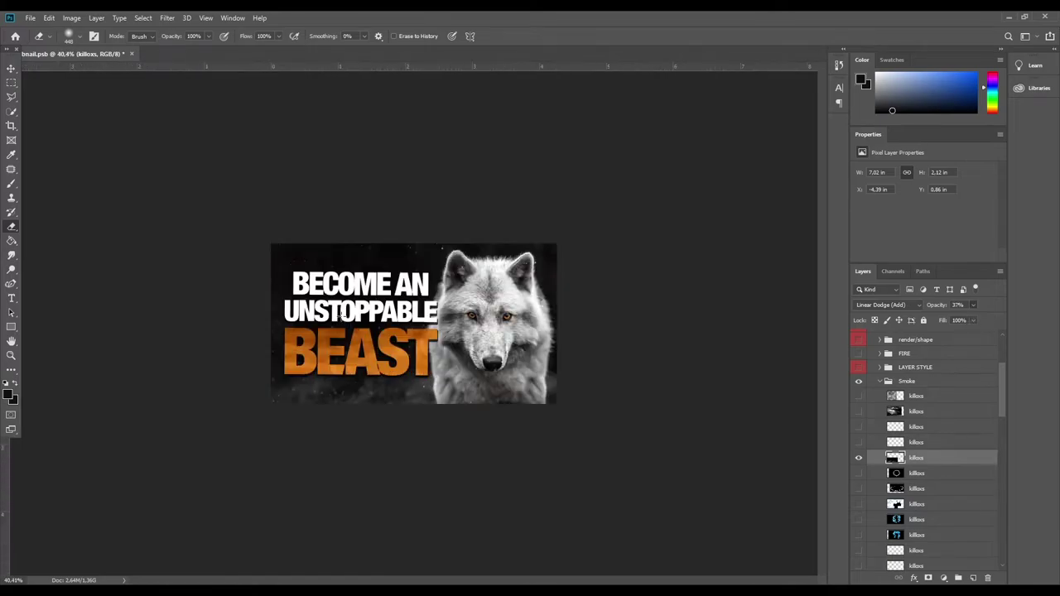
click(859, 457)
scroll(414, 326, down, 3)
scroll(414, 327, up, 3)
scroll(456, 337, down, 2)
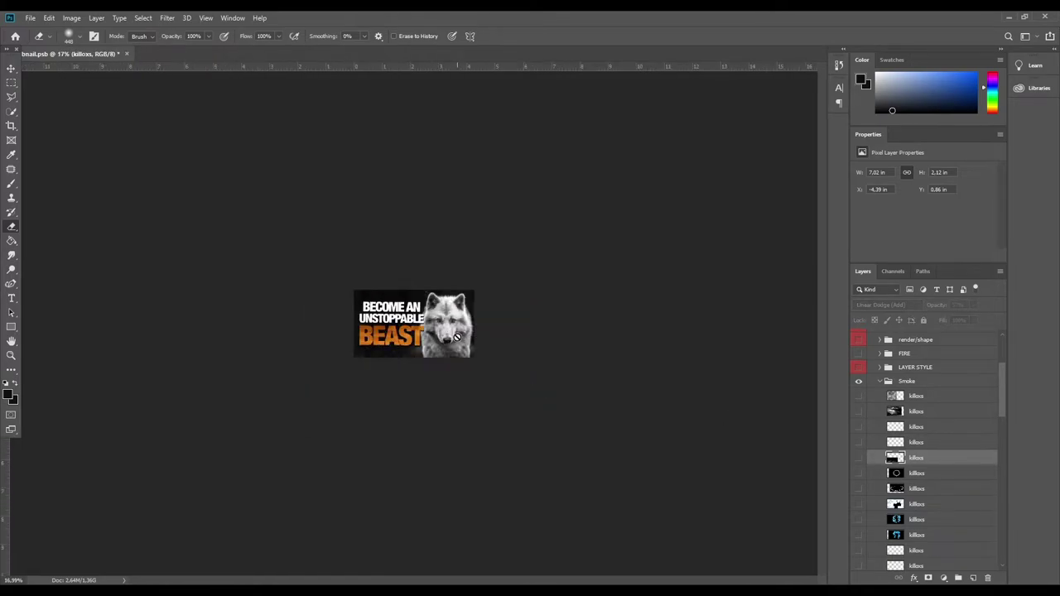
click(858, 458)
scroll(373, 380, up, 4)
scroll(389, 398, down, 4)
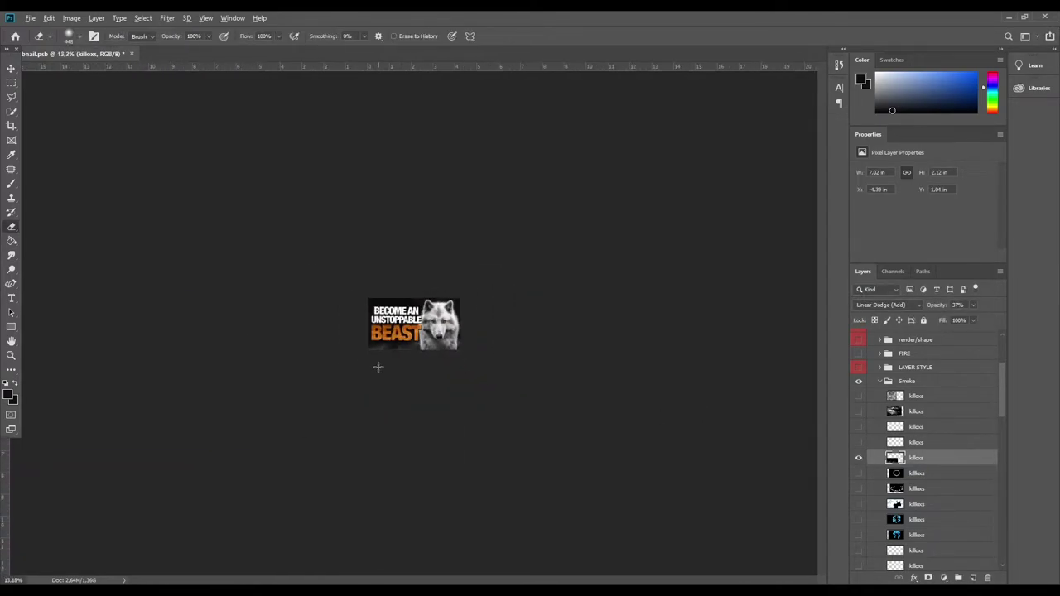
scroll(406, 414, up, 5)
scroll(331, 330, down, 1)
scroll(330, 331, down, 1)
scroll(928, 456, down, 3)
Step: Move another smoke layer down and to the left and commit it
click(916, 457)
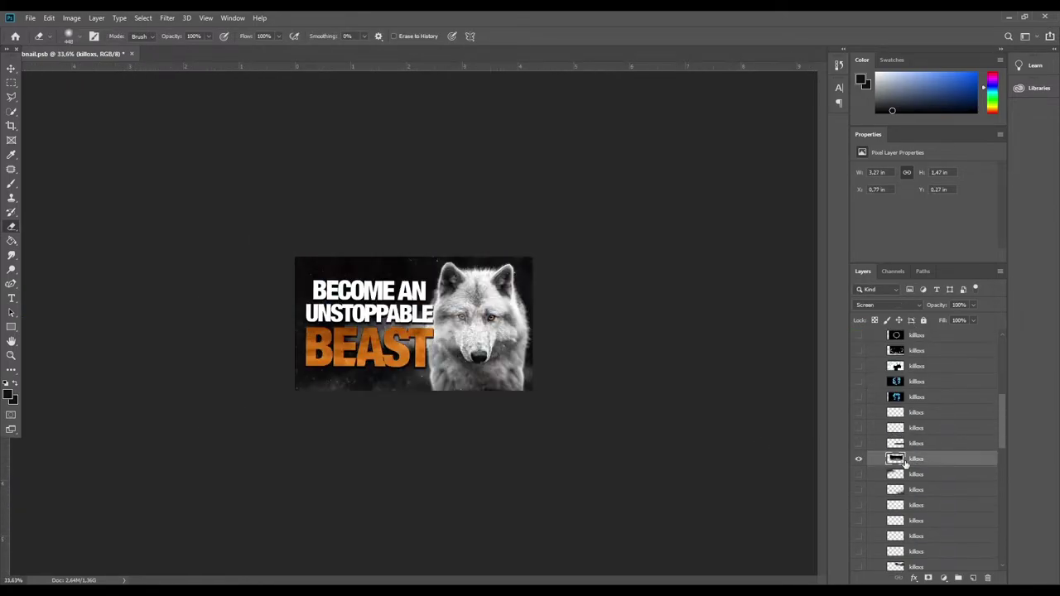
key(ctrl+t)
drag(607, 294, 421, 397)
key(Return)
click(916, 473)
key(ctrl+t)
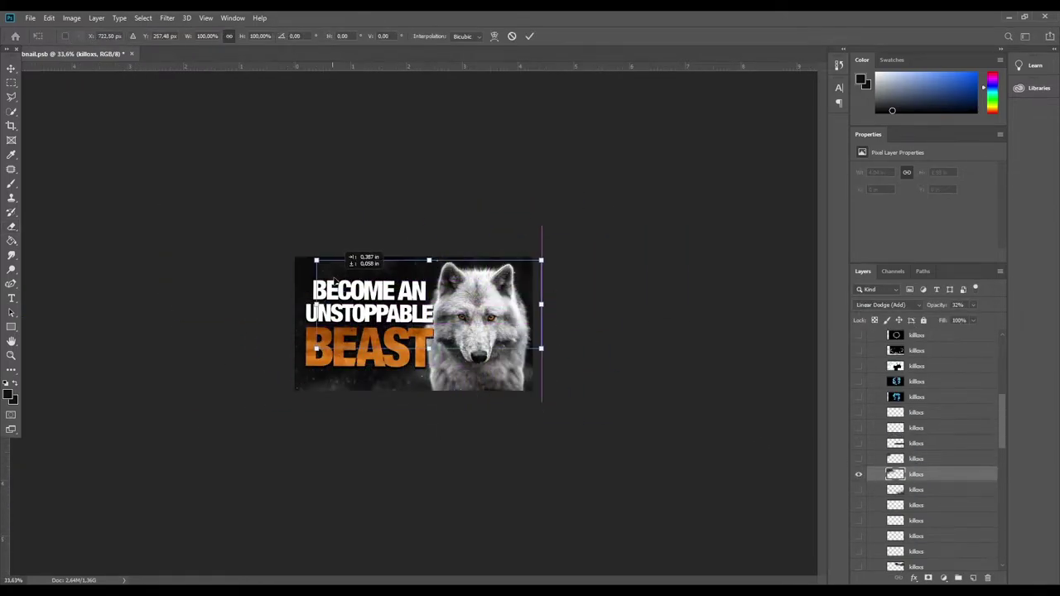
scroll(414, 331, up, 2)
scroll(436, 335, down, 3)
key(e)
scroll(414, 323, up, 5)
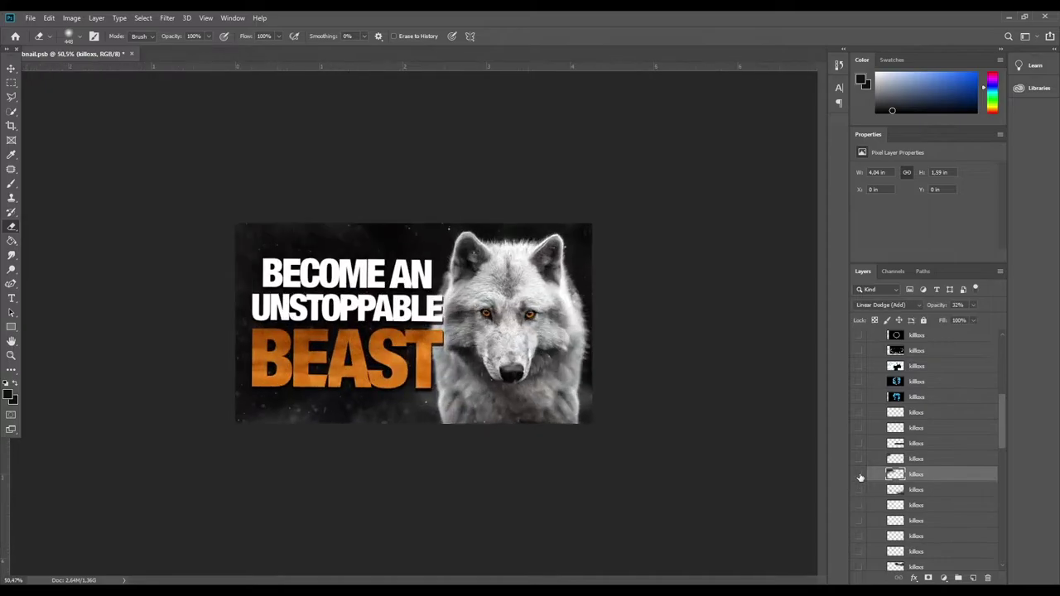
Step: Move a lower smoke layer down below the wolf's chin and commit it
click(916, 505)
key(ctrl+t)
drag(472, 274, 487, 407)
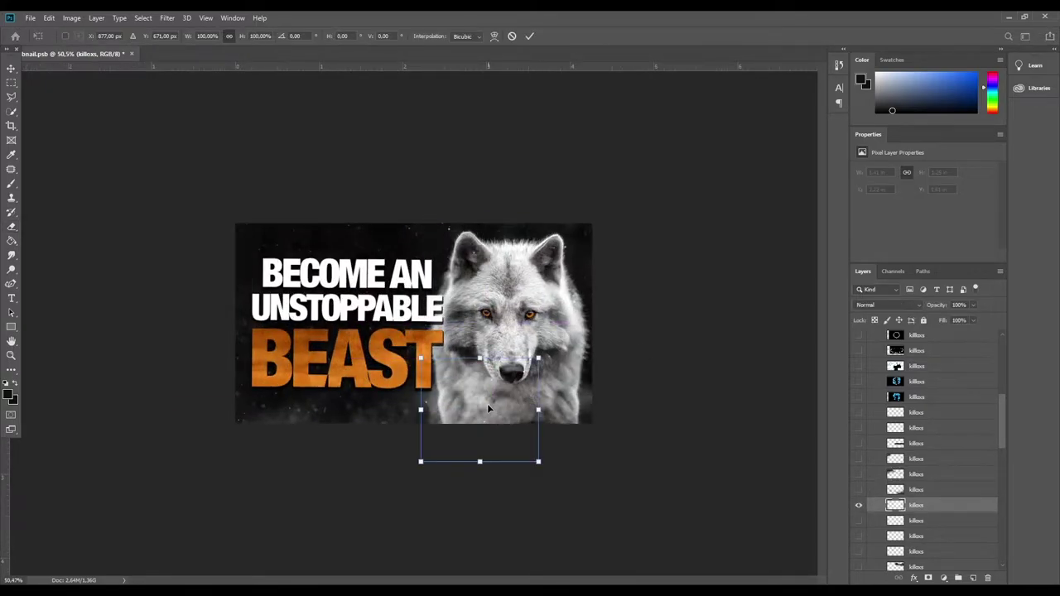
key(Return)
Step: Expand the Light group and move a light glow over the text
click(868, 504)
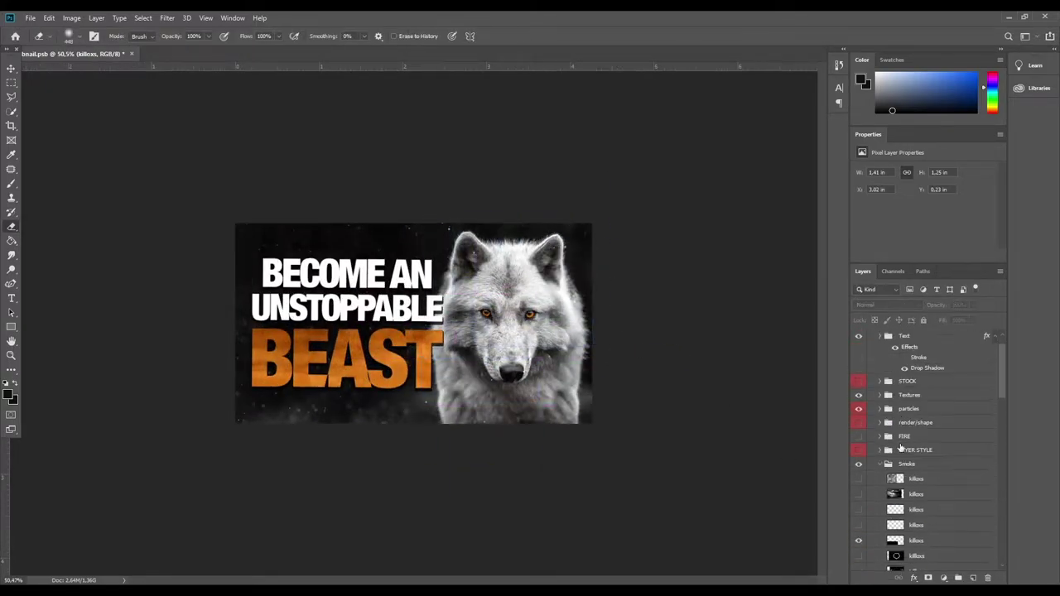
click(879, 427)
scroll(858, 358, down, 2)
click(916, 387)
key(ctrl+t)
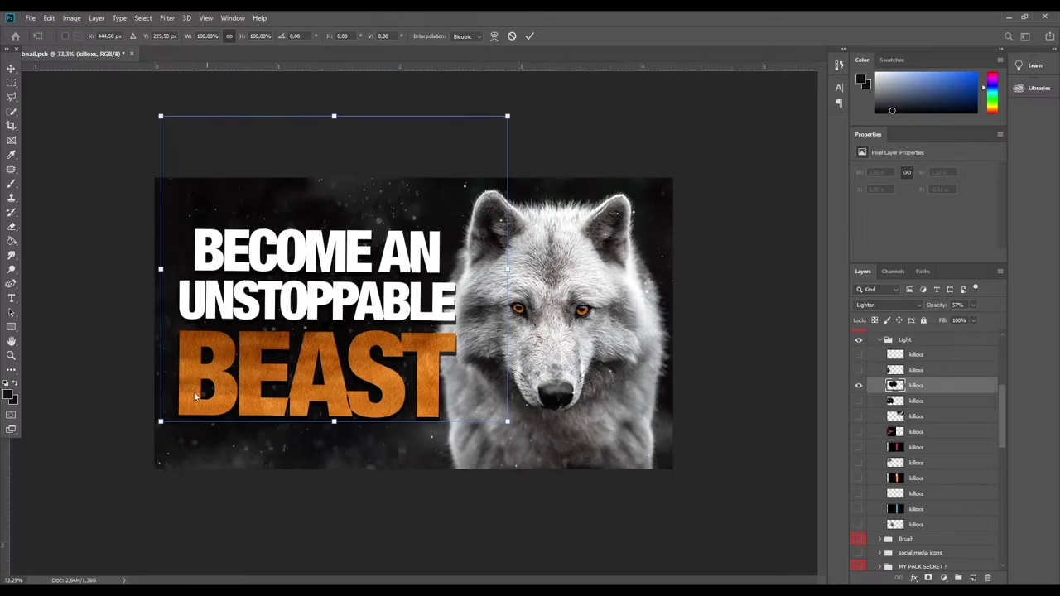
drag(507, 121, 616, 141)
Step: Show a second light overlay and move it toward the top of the image
click(859, 370)
click(916, 369)
key(ctrl+t)
drag(706, 209, 436, 121)
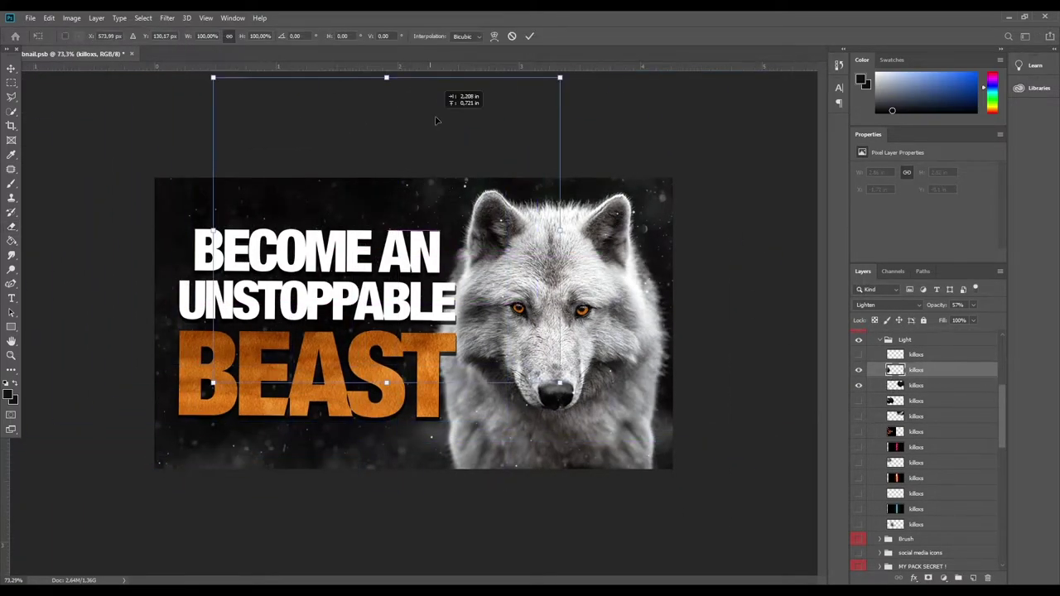
Step: Show a third light overlay, shift it up and right, and commit
click(859, 401)
click(915, 400)
key(ctrl+t)
mouse_move(315, 240)
mouse_down()
mouse_move(660, 157)
mouse_move(629, 125)
mouse_up()
key(Return)
Step: Select the Eraser and collapse the Light group
key(e)
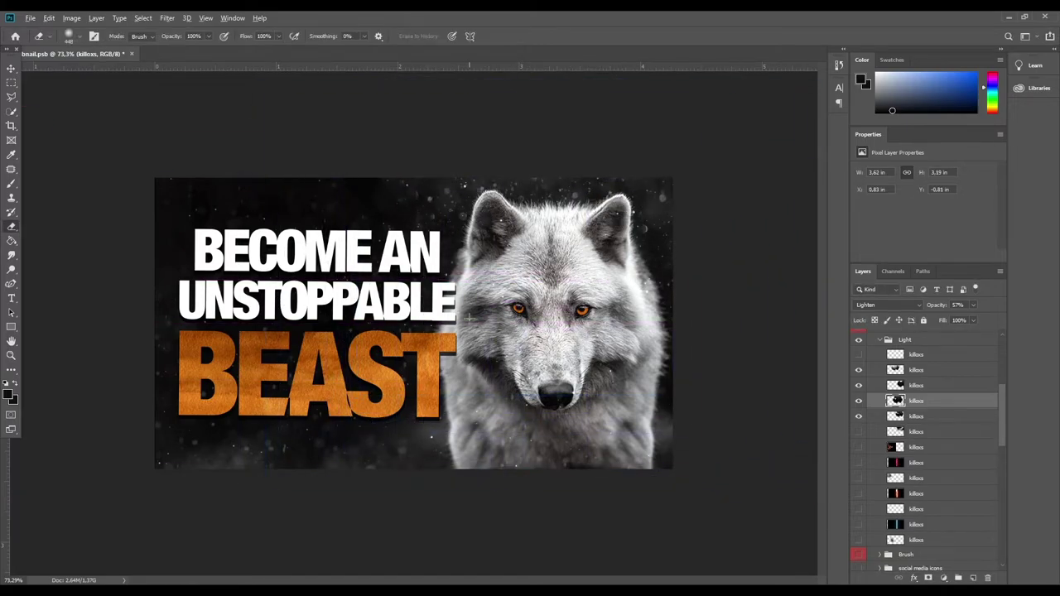
scroll(414, 323, down, 3)
scroll(414, 323, up, 3)
click(879, 339)
scroll(919, 414, down, 2)
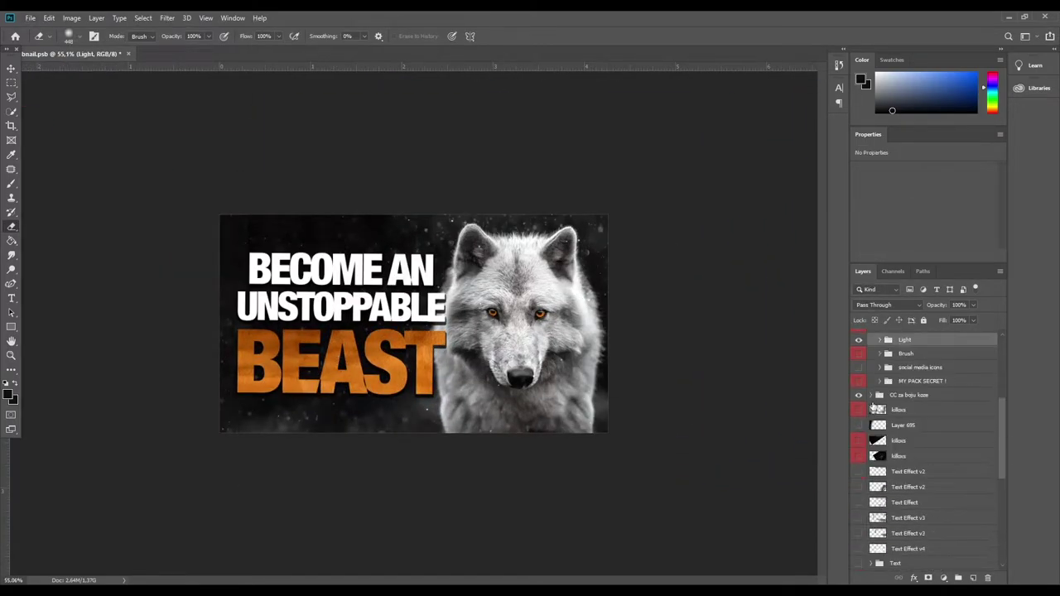
scroll(412, 367, up, 1)
scroll(412, 368, up, 1)
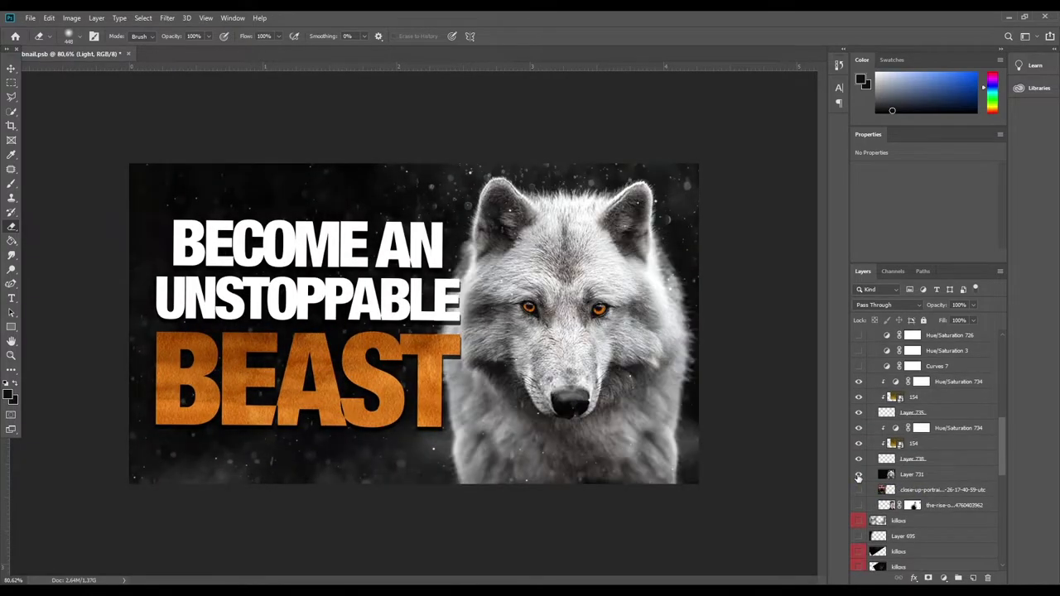
Step: Move Hue/Saturation 734 below Curves 7 and switch Curves 7 on
scroll(930, 411, up, 2)
click(922, 437)
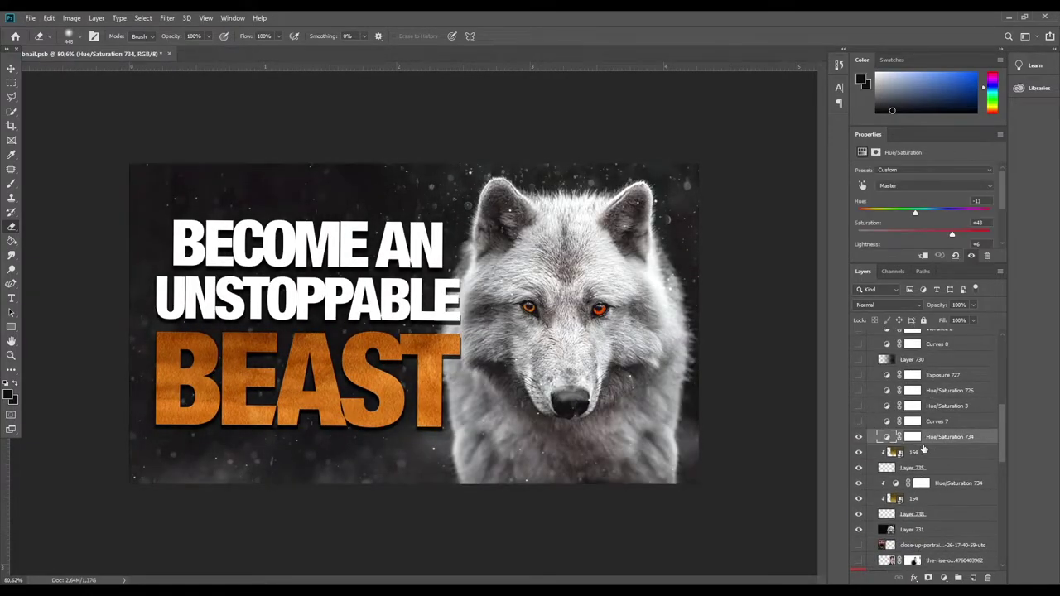
mouse_move(921, 437)
mouse_down()
mouse_move(941, 441)
mouse_move(927, 522)
mouse_up()
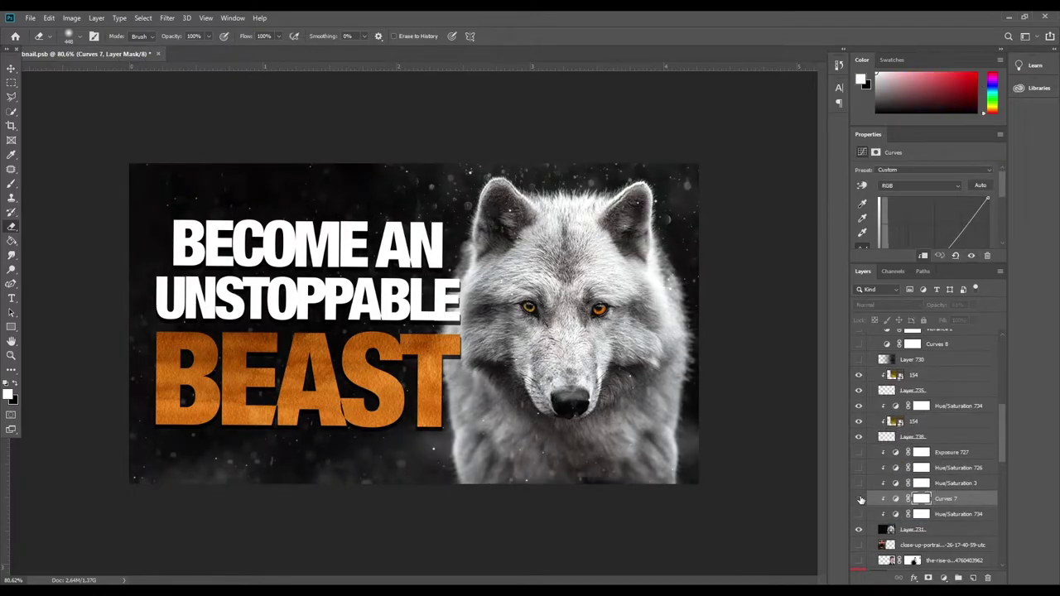
scroll(861, 499, down, 5)
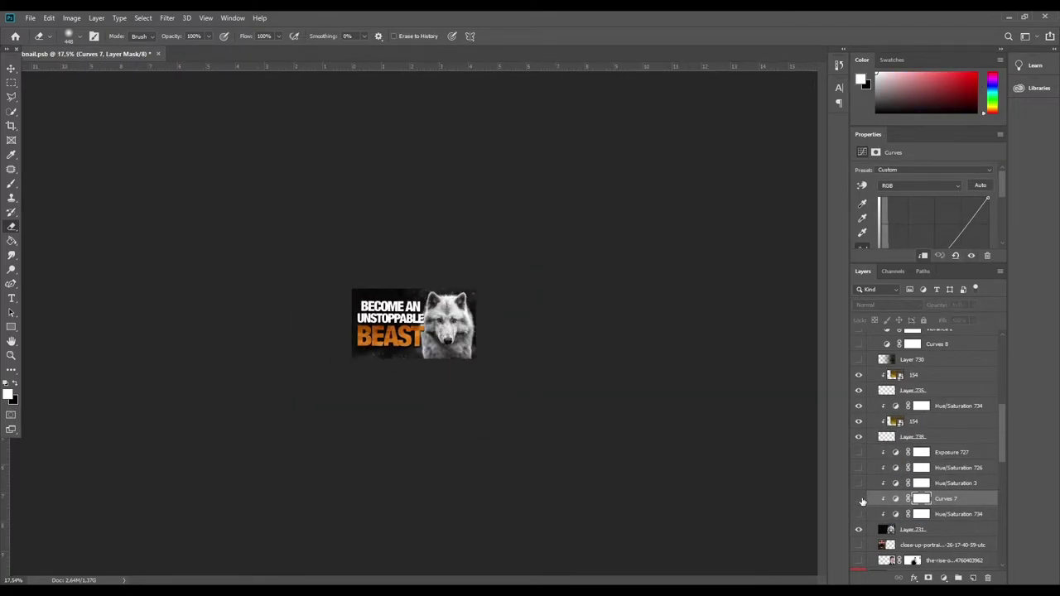
key(ctrl+0)
click(858, 498)
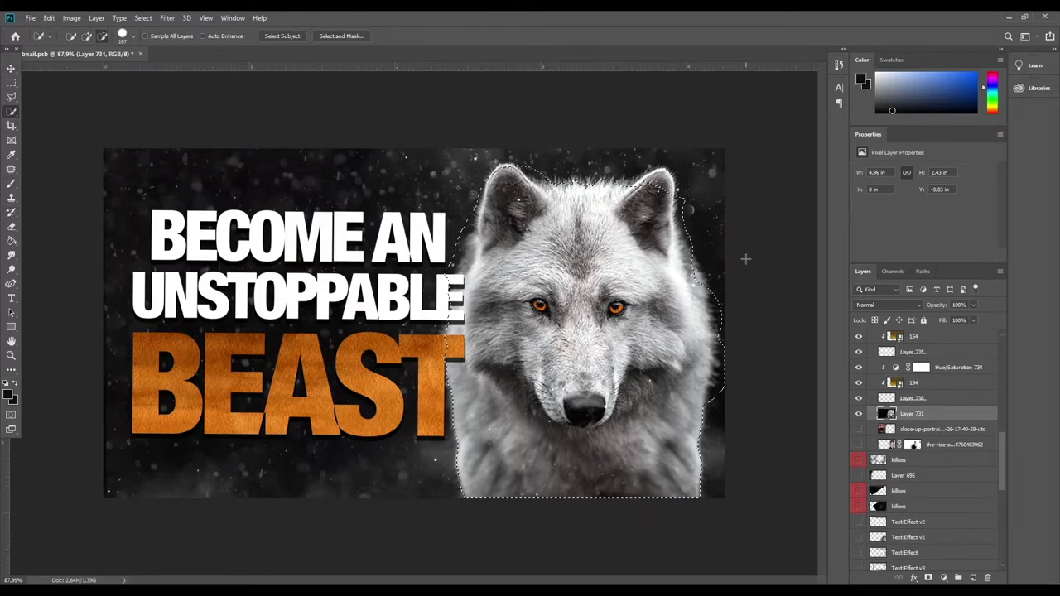
Step: Brush a grey tone over the wolf selection on a new layer, then reselect the wolf photo
key(ctrl+shift+alt+n)
key(b)
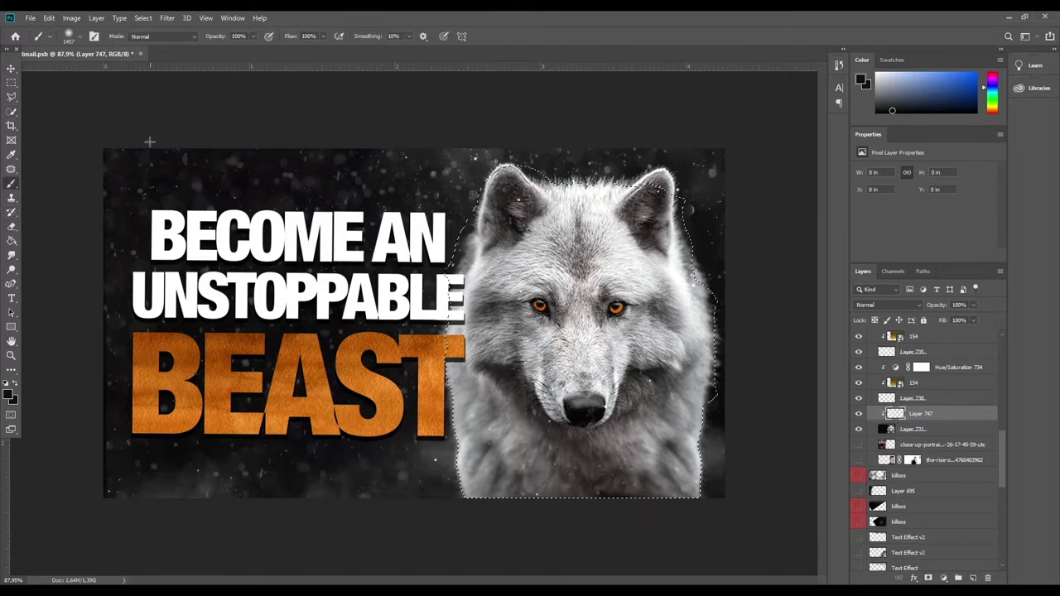
drag(580, 249, 539, 414)
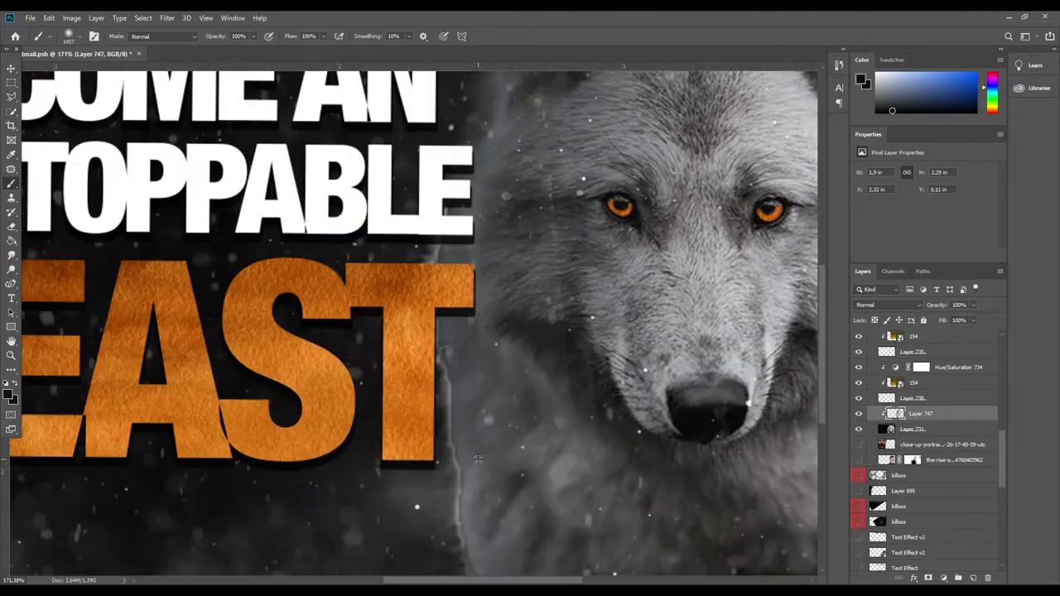
key(alt+bracketleft)
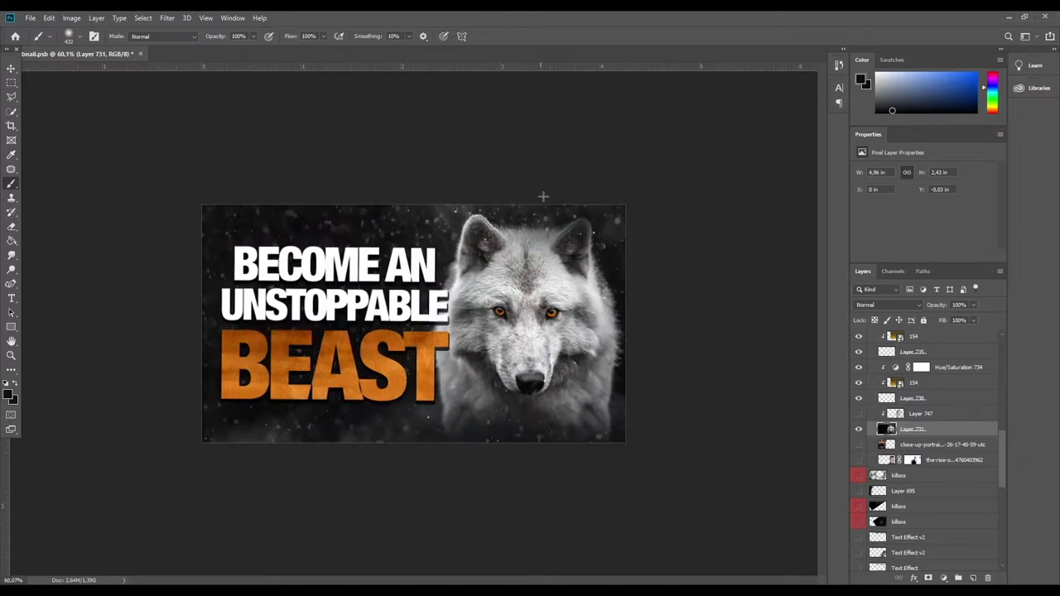
scroll(295, 388, down, 5)
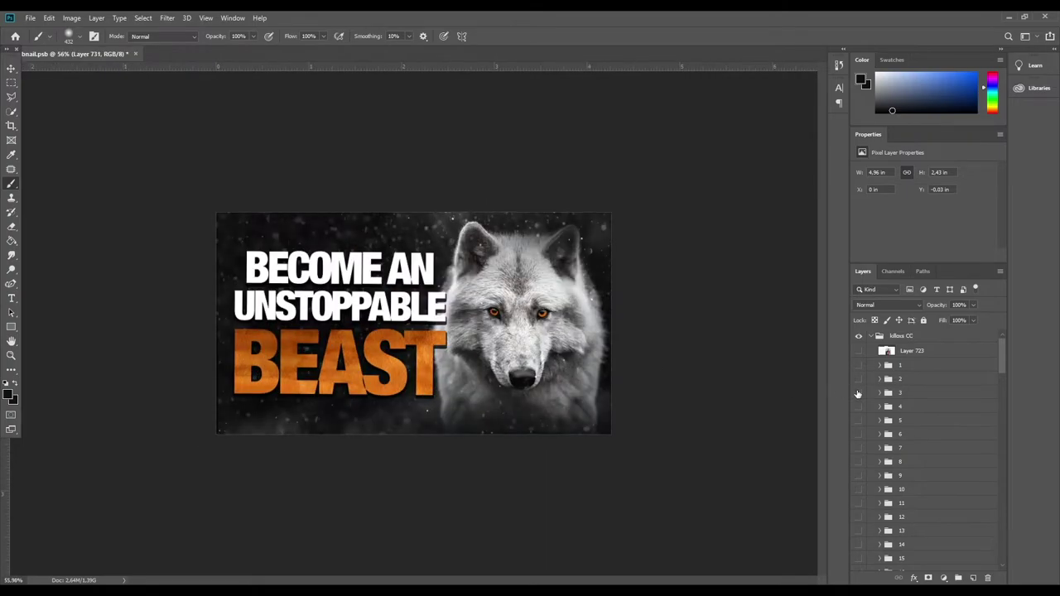
Step: Turn on colour-grade folder 3 in the killoxs CC group
click(859, 394)
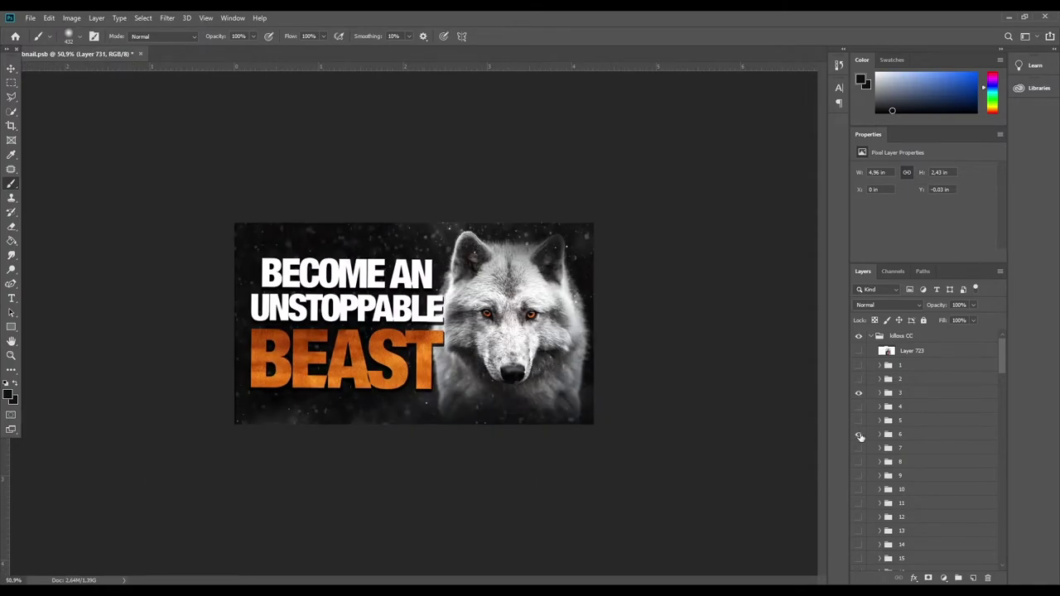
scroll(861, 513, down, 5)
scroll(861, 514, down, 3)
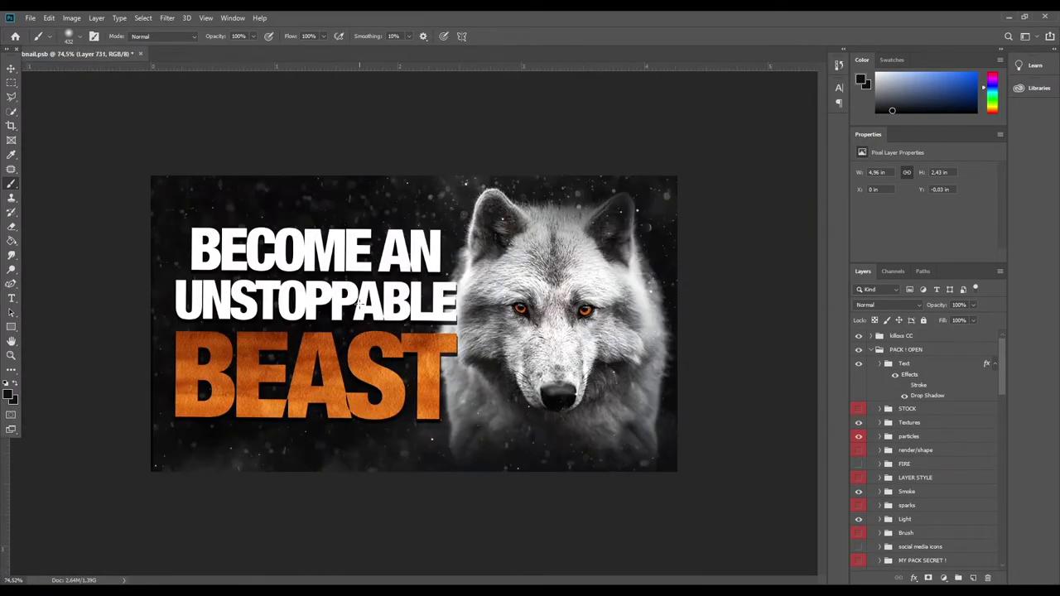
Step: Check the Text group and save the thumbnail with Ctrl+S
click(879, 365)
click(879, 365)
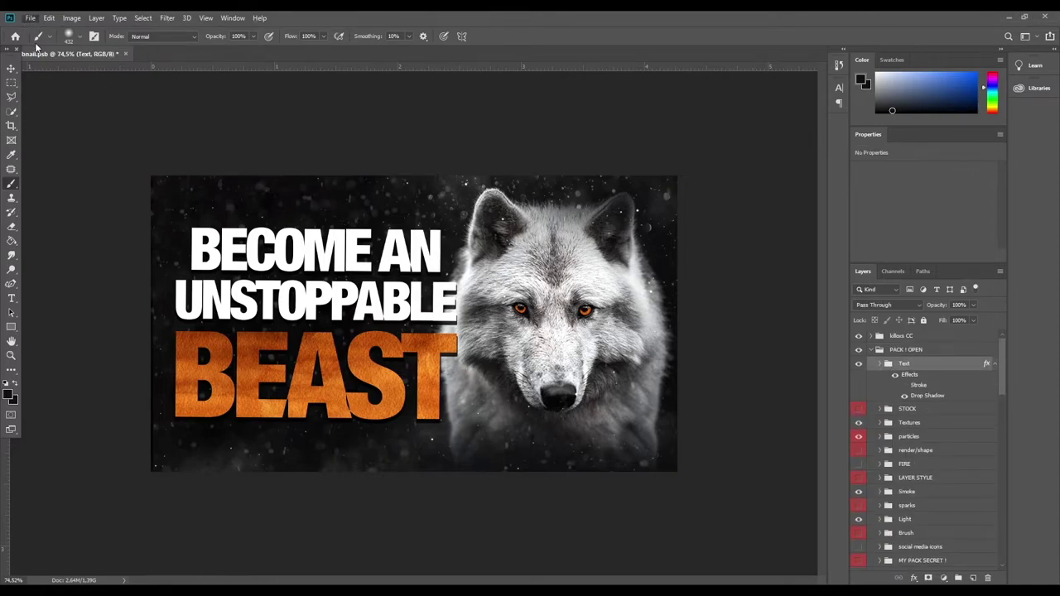
key(ctrl+s)
key(ctrl+0)
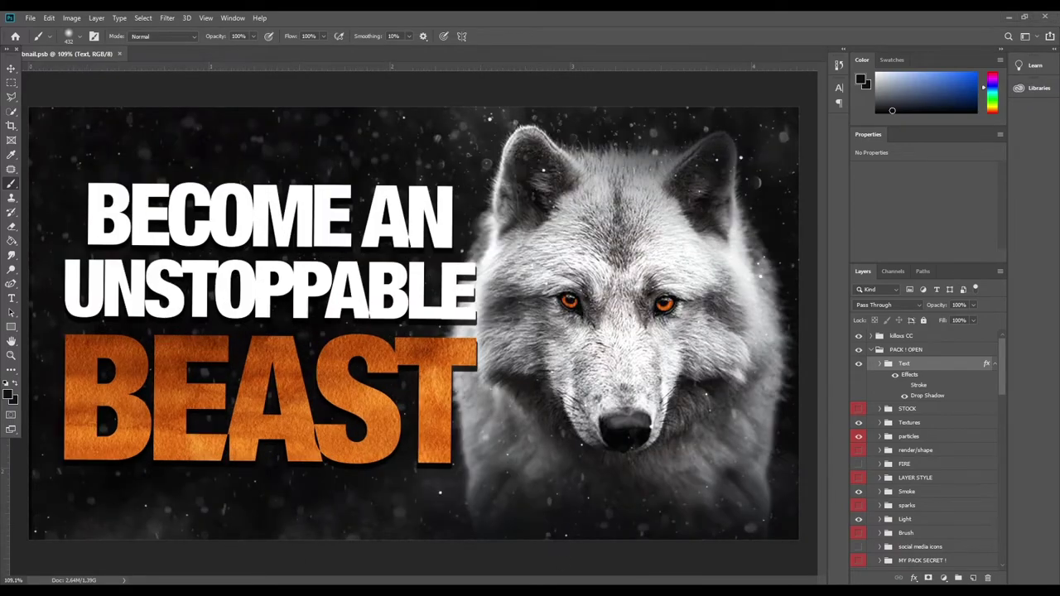
Step: Select a particles layer with the Move tool, then start and cancel a transform
scroll(93, 75, down, 2)
key(v)
click(245, 517)
scroll(244, 517, up, 3)
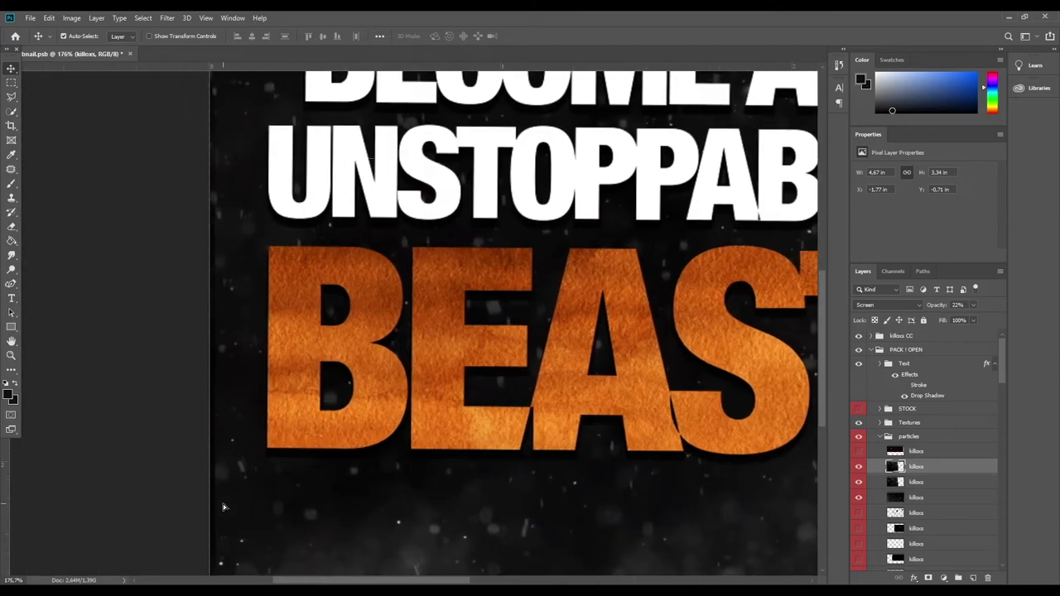
scroll(244, 517, up, 3)
key(ctrl+0)
key(ctrl+minus)
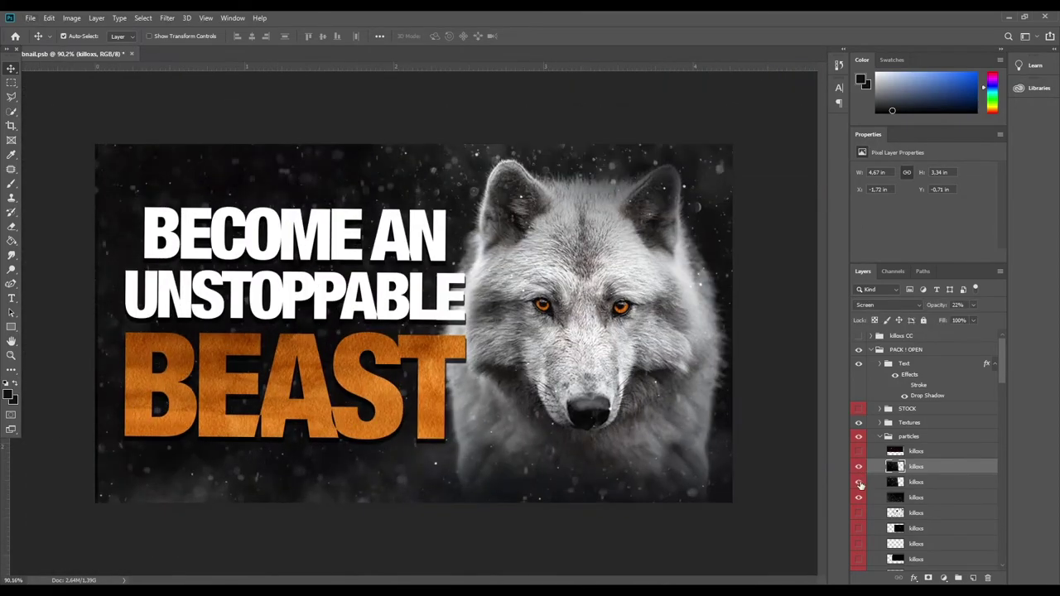
key(ctrl+t)
key(Escape)
Step: Select a lower particle layer and turn the killoxs CC colour grade back on
key(alt+bracketleft)
key(alt+bracketleft)
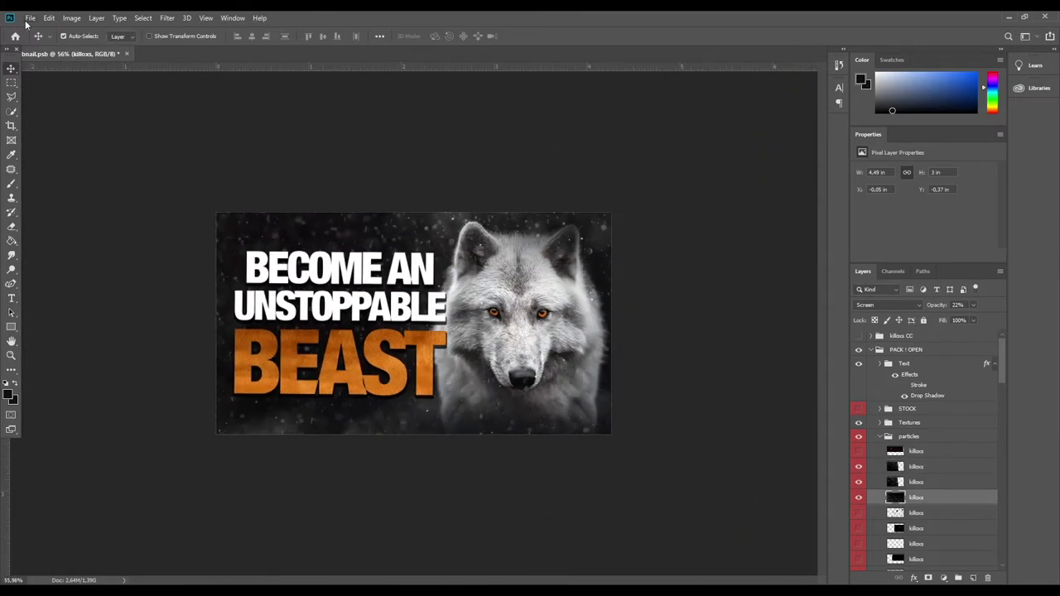
scroll(414, 323, down, 3)
click(858, 336)
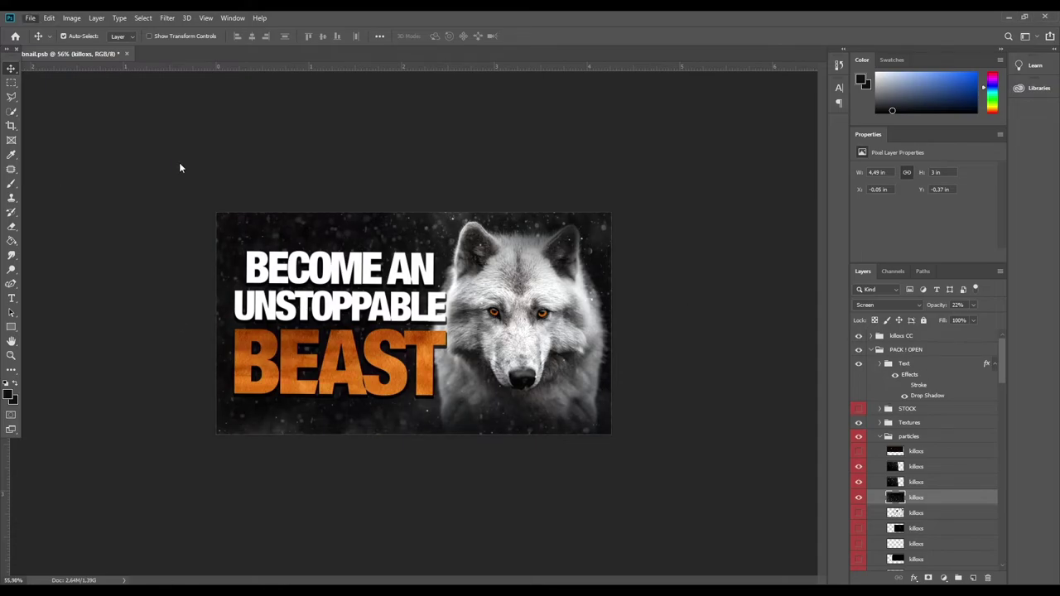